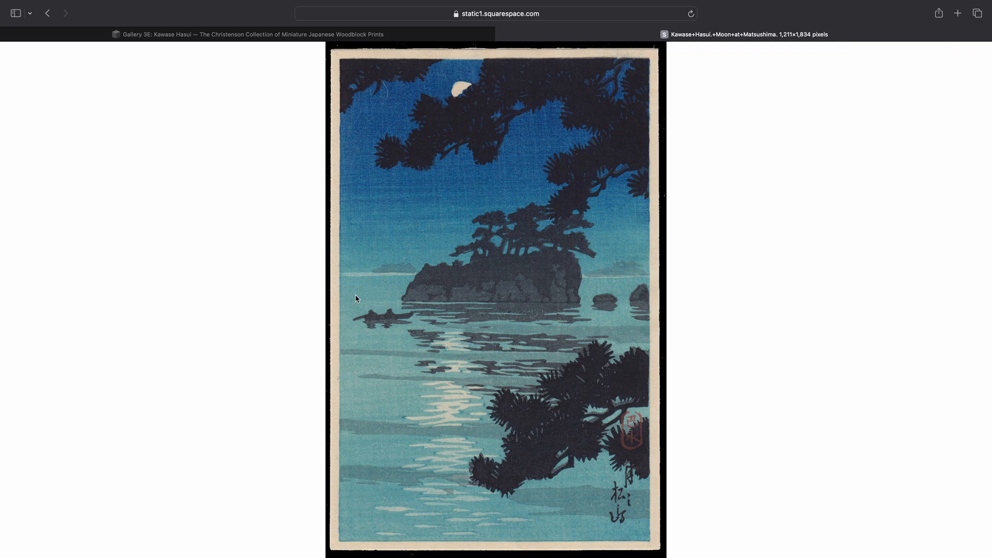
# - Examine the print's right edge up close, following the paper border from the rocks to the upper pine branches
pyautogui.scroll(-1, 521, 324)
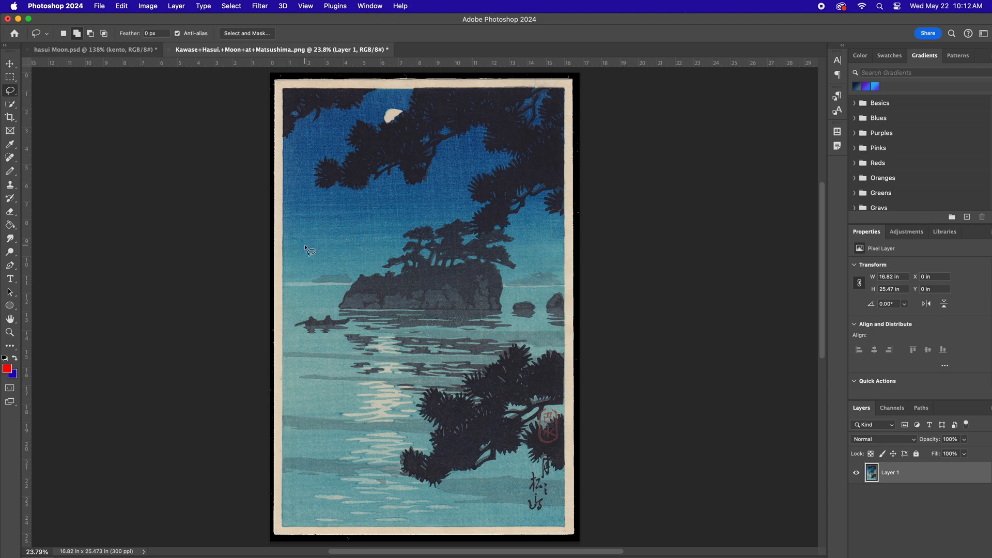
pyautogui.click(9, 332)
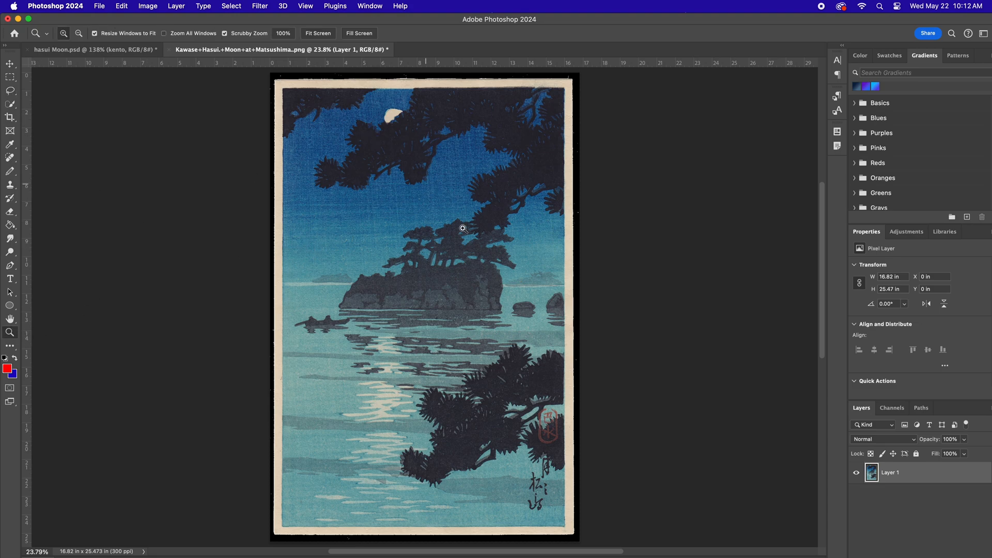
pyautogui.moveTo(569, 290); pyautogui.dragTo(622, 302)
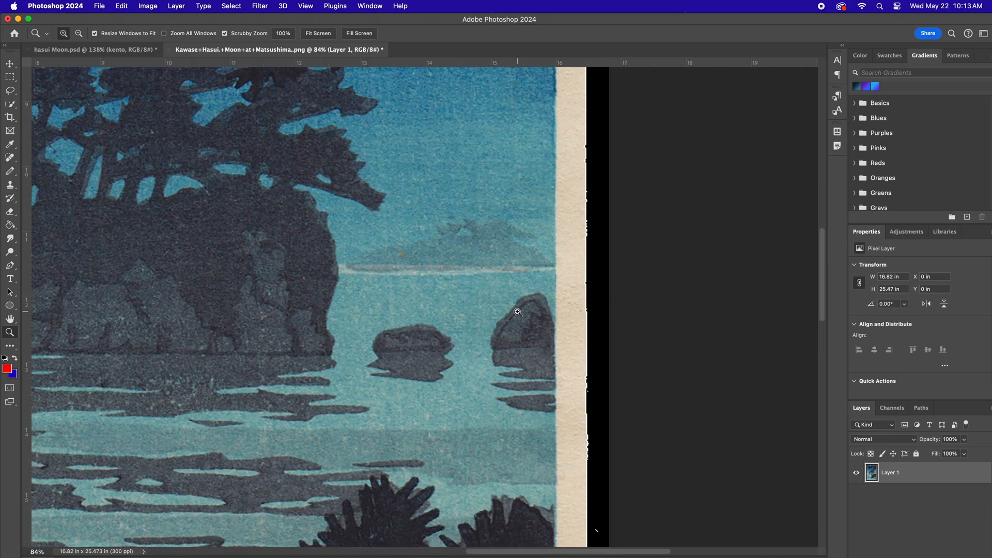
pyautogui.scroll(8, 518, 312)
pyautogui.scroll(3, 519, 312)
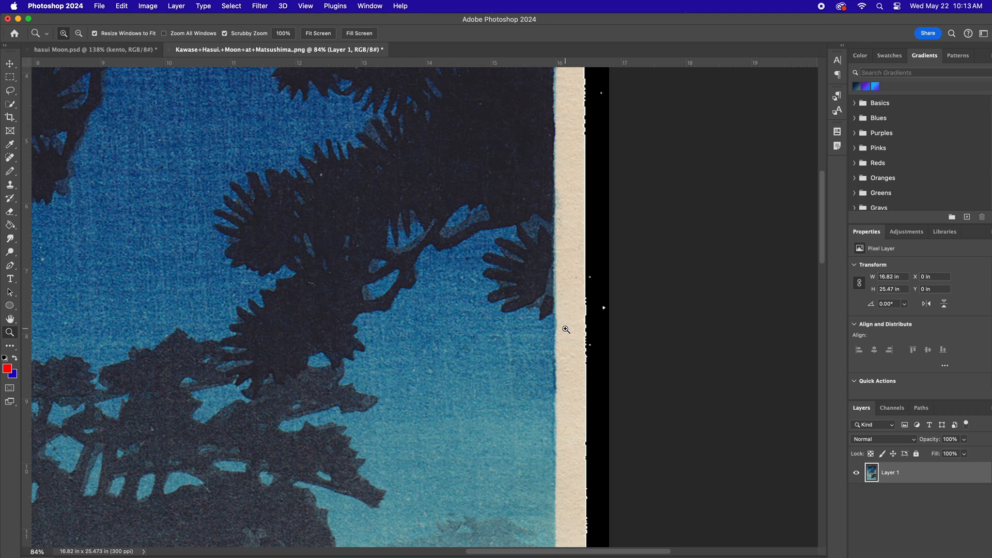
pyautogui.moveTo(580, 323); pyautogui.dragTo(615, 323)
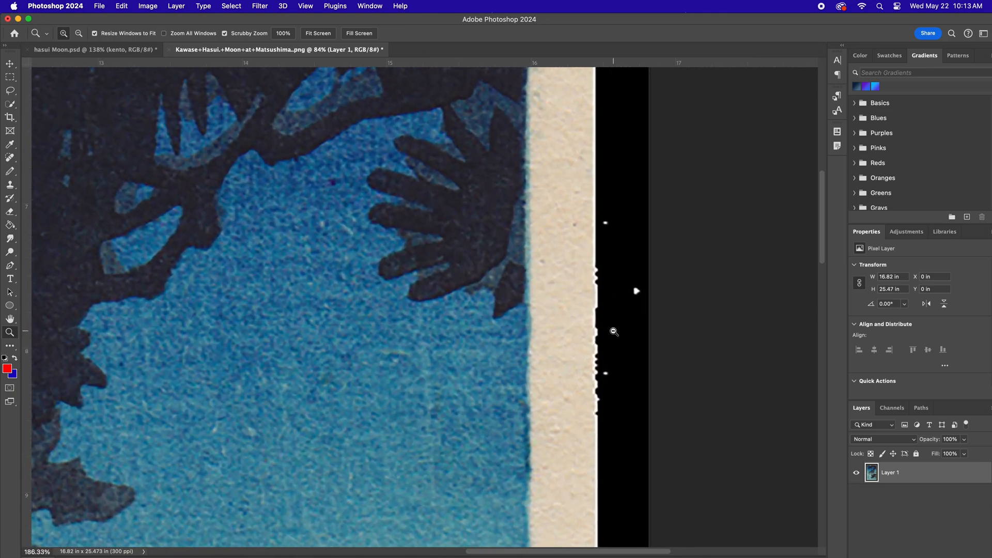
pyautogui.click(9, 91)
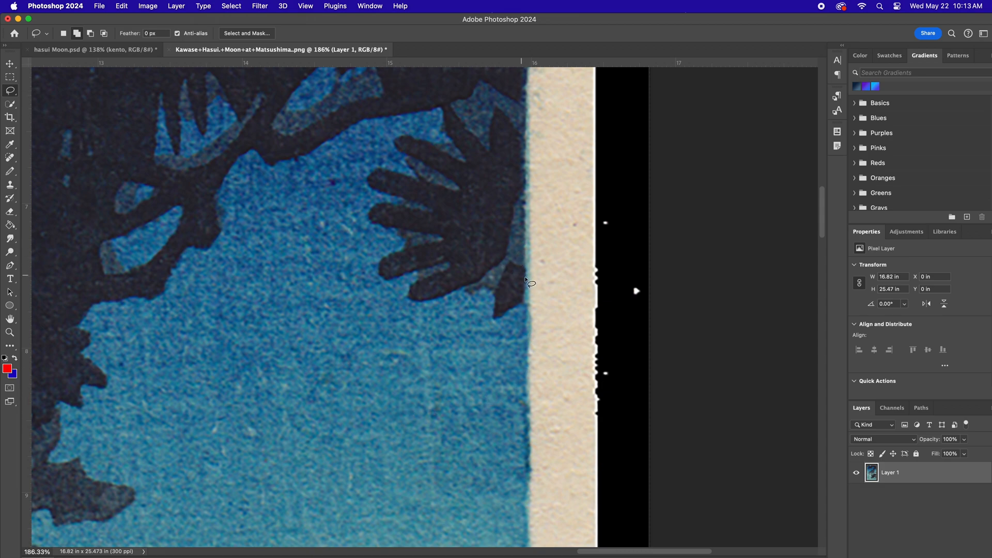
pyautogui.scroll(10, 530, 313)
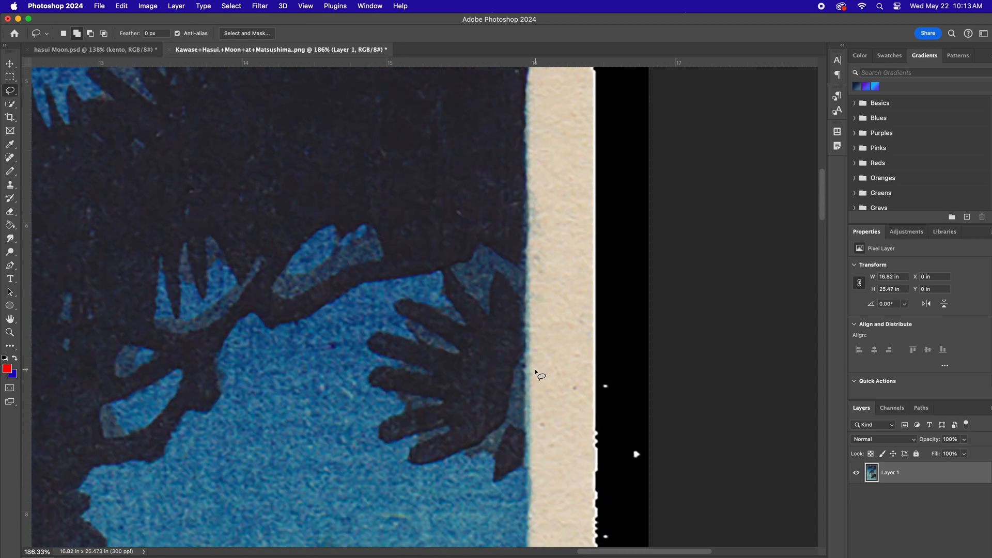
pyautogui.scroll(7, 537, 375)
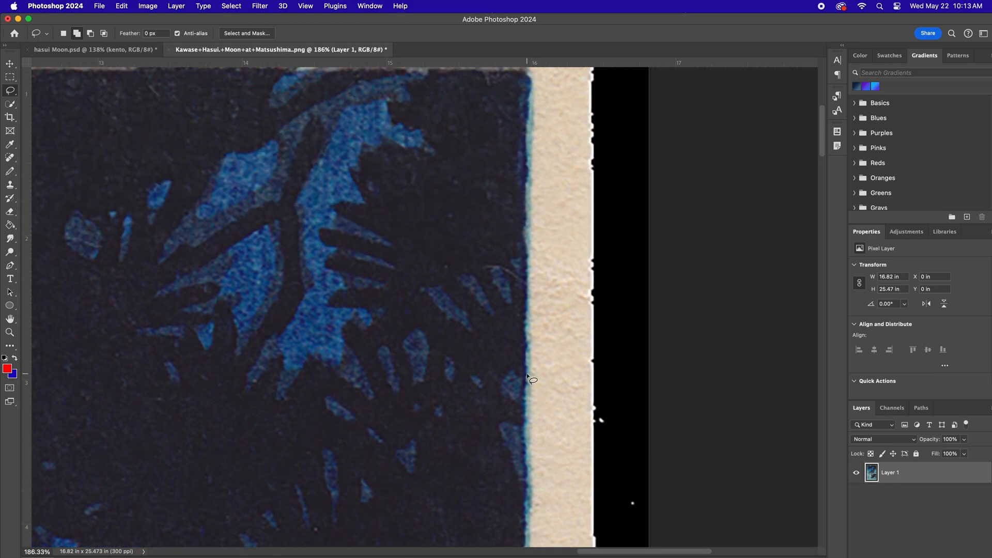
# - Examine the print's upper border, the moon's outline and the left border down to the distant island
pyautogui.hscroll(-4, 517, 377)
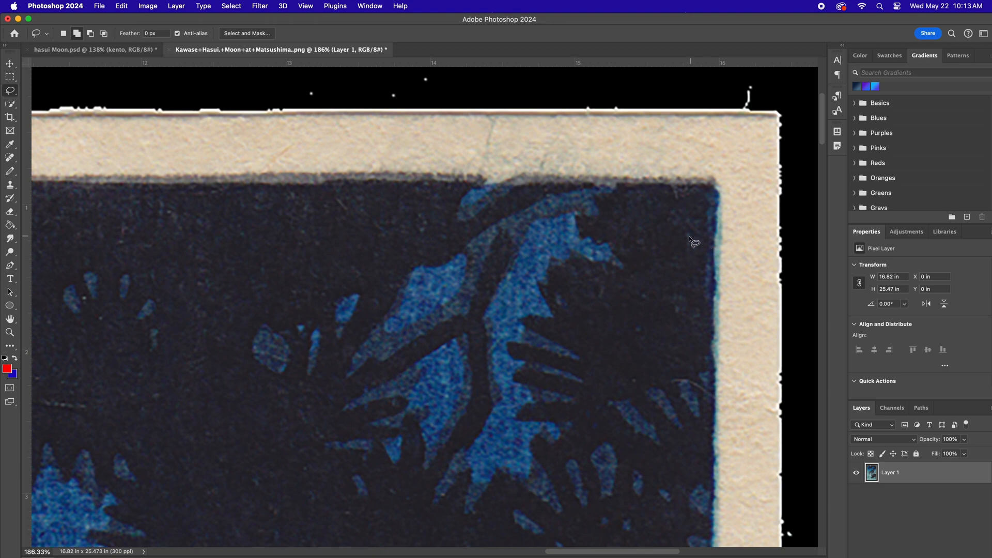
pyautogui.hscroll(-12, 571, 249)
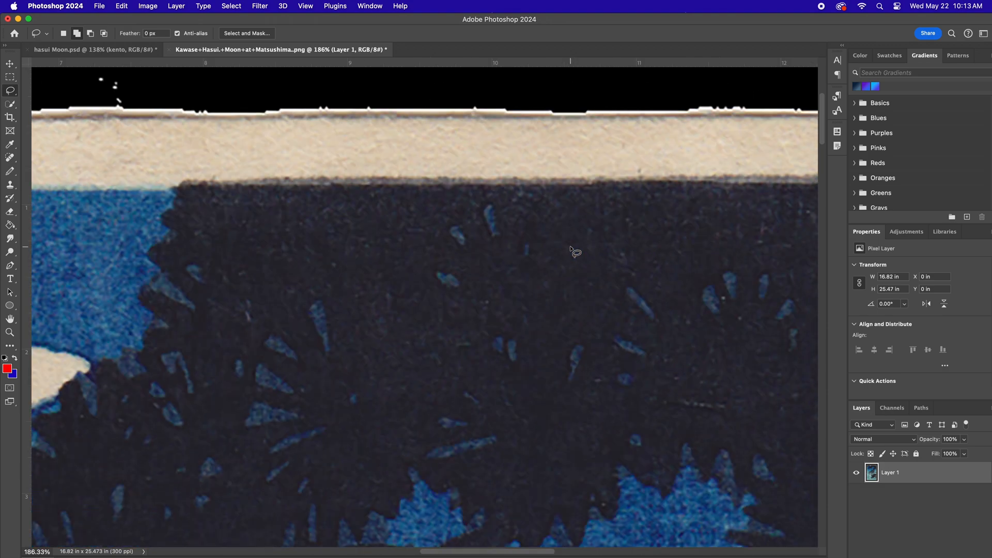
pyautogui.hscroll(-10, 571, 249)
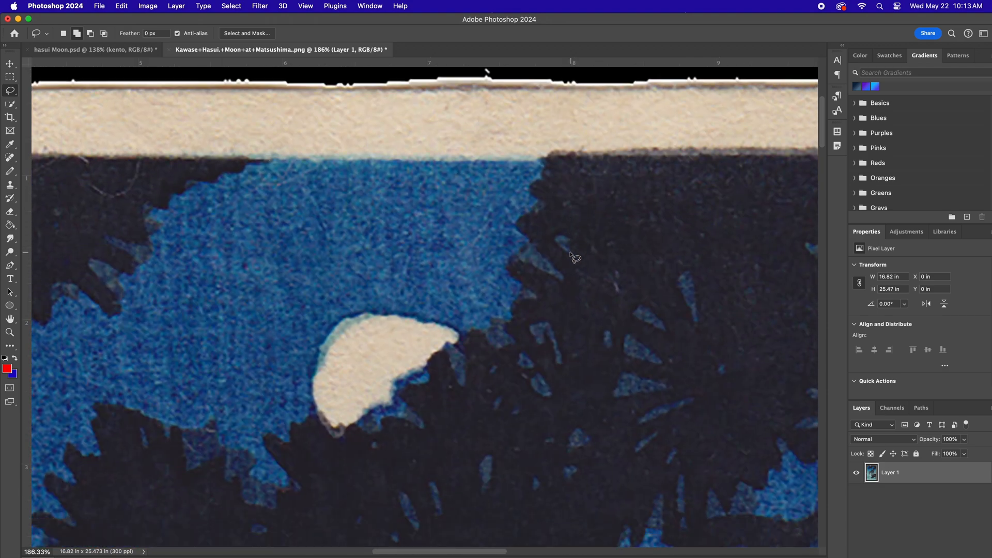
pyautogui.scroll(-2, 571, 253)
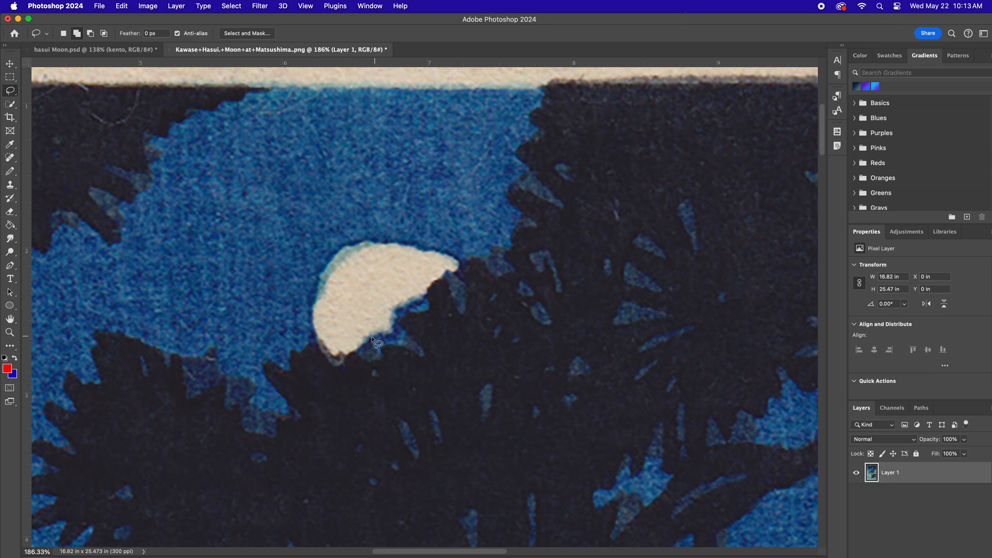
pyautogui.hscroll(-15, 270, 335)
pyautogui.scroll(1, 270, 335)
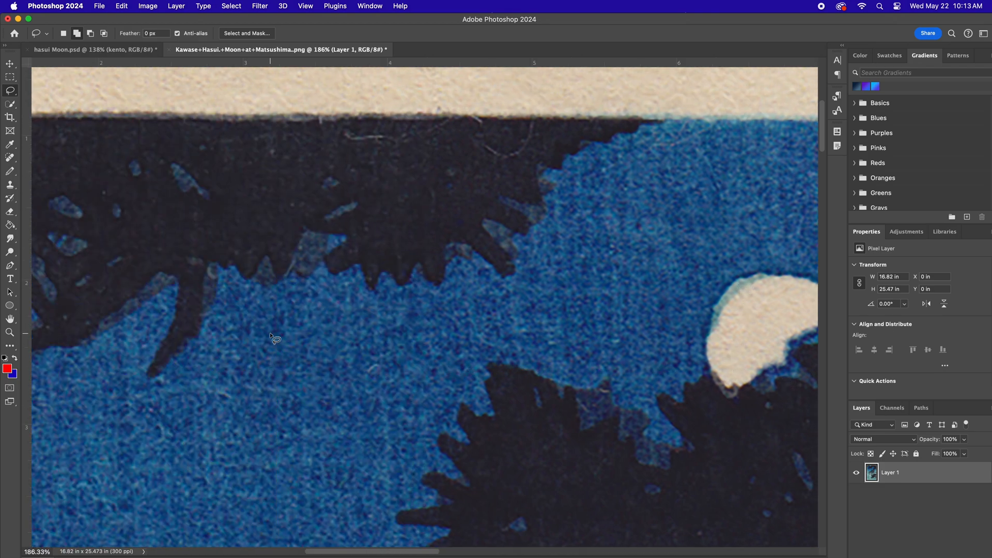
pyautogui.hscroll(-9, 270, 335)
pyautogui.scroll(-12, 270, 335)
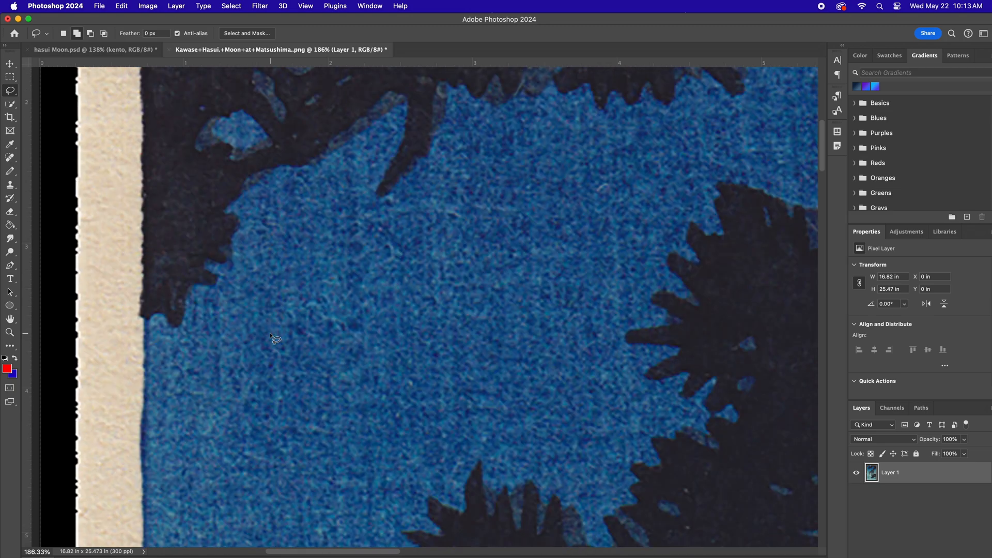
pyautogui.scroll(-9, 270, 335)
pyautogui.scroll(-5, 270, 335)
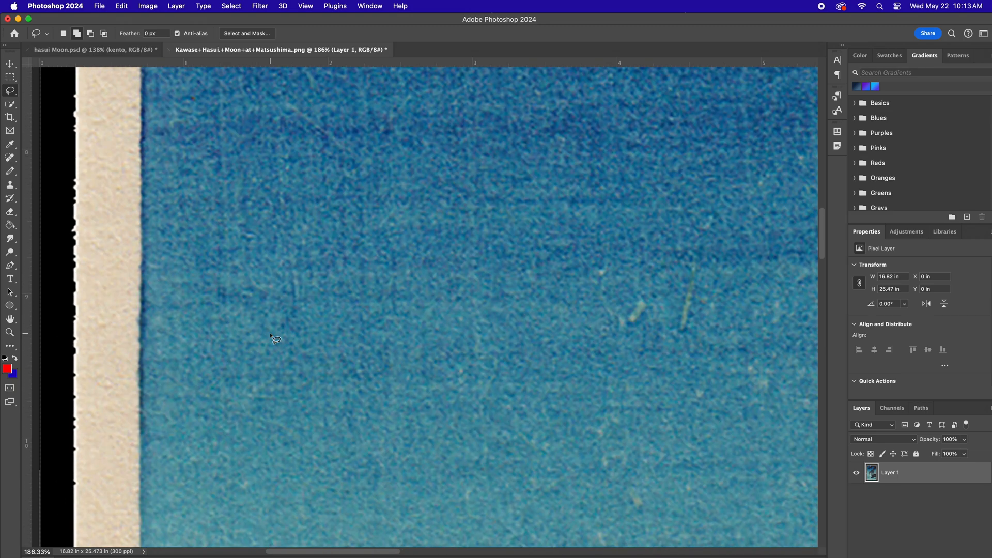
pyautogui.scroll(-7, 269, 335)
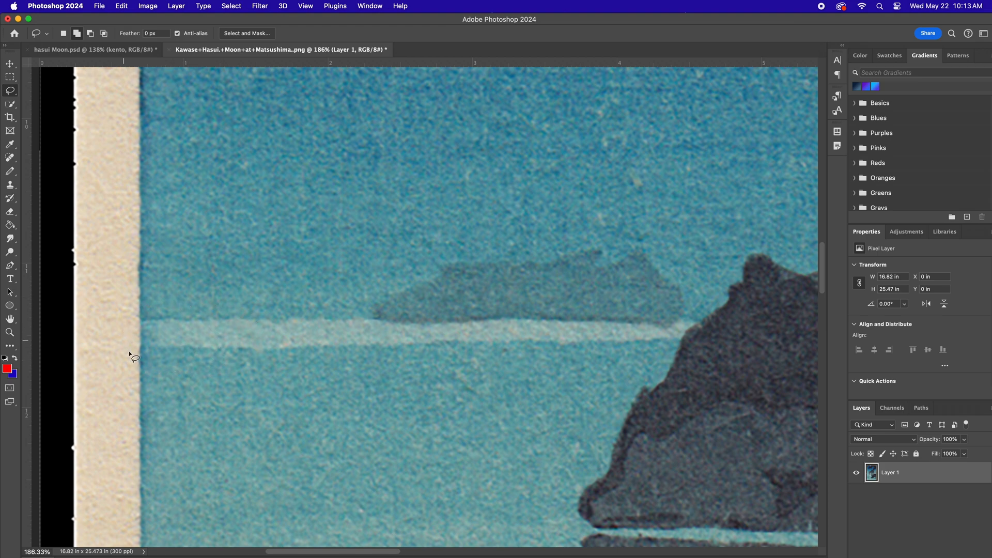
# - Compare the color overlap around the moon with the horizon line beside the main island and the distant hill
pyautogui.scroll(15, 255, 328)
pyautogui.hscroll(5, 255, 328)
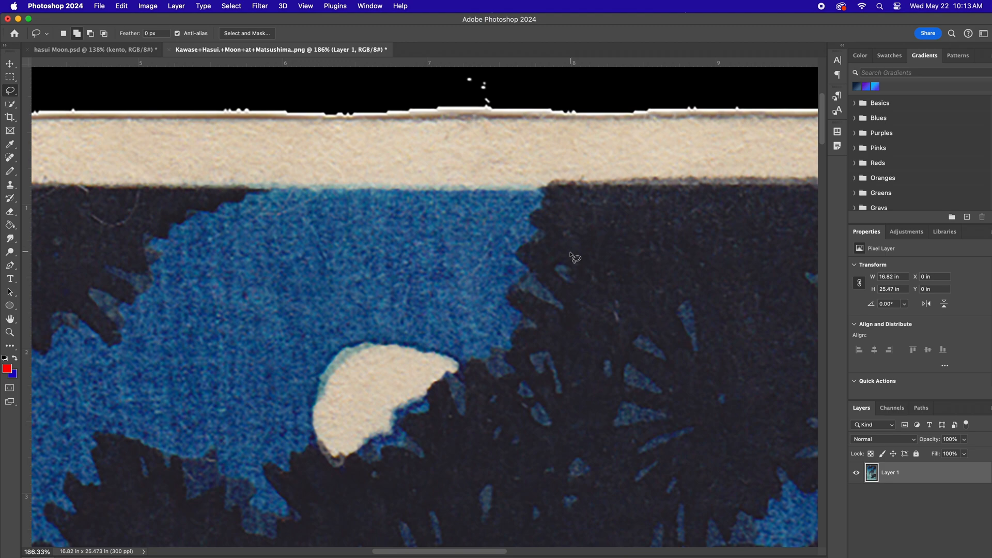
pyautogui.scroll(-2, 575, 253)
pyautogui.scroll(-5, 575, 257)
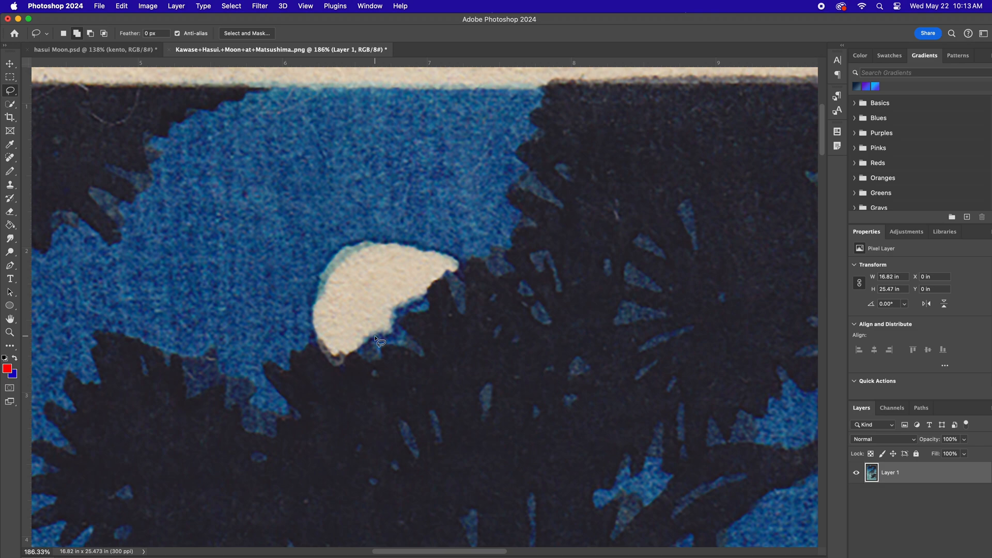
pyautogui.scroll(-15, 255, 326)
pyautogui.hscroll(10, 255, 326)
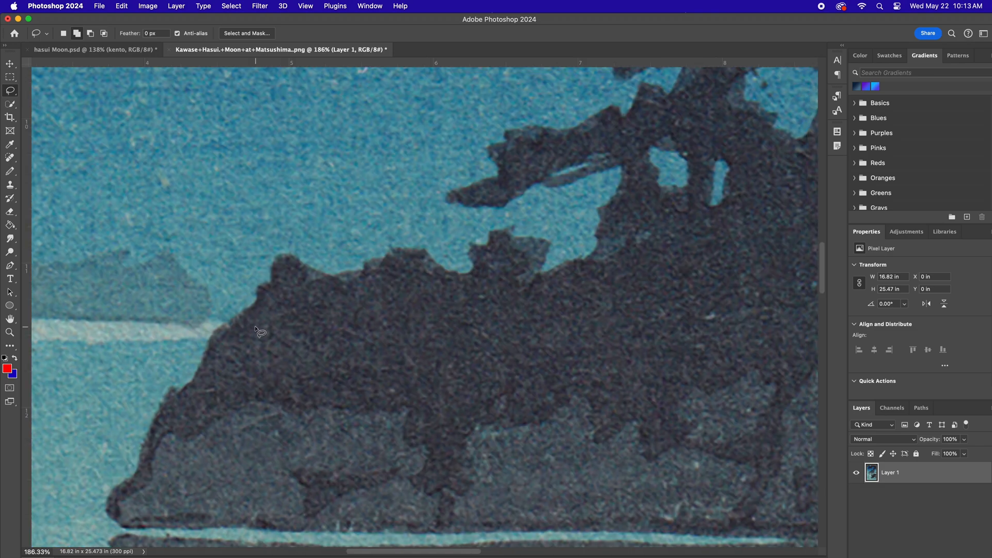
pyautogui.hscroll(5, 255, 326)
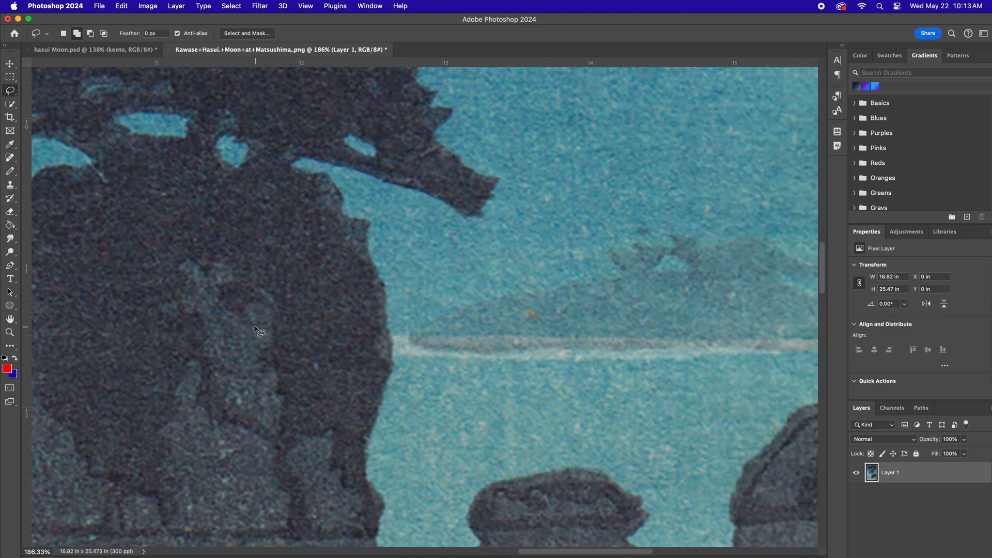
pyautogui.hscroll(5, 568, 393)
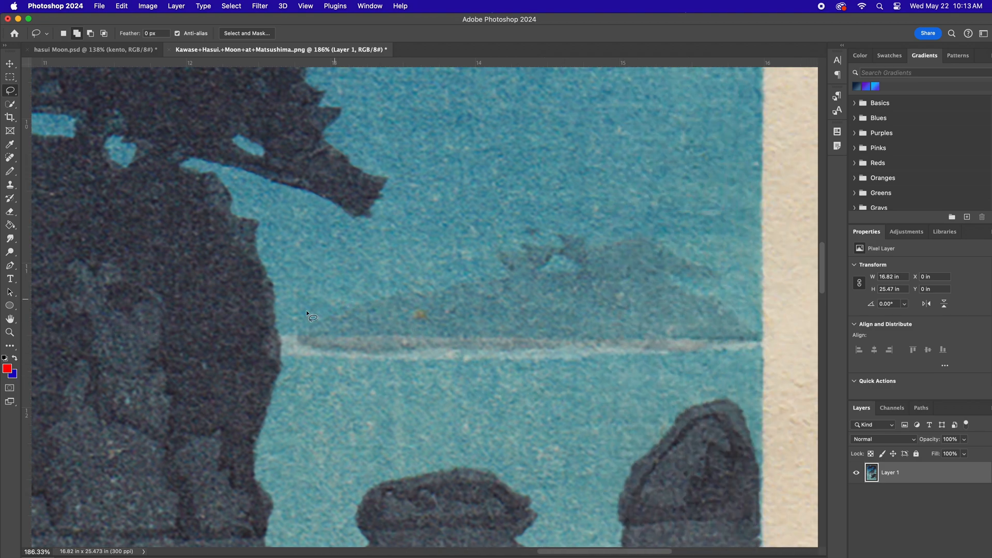
# - Examine the water reflections, moonlight highlights and foreground pine branches in the lower half of the print
pyautogui.click(10, 332)
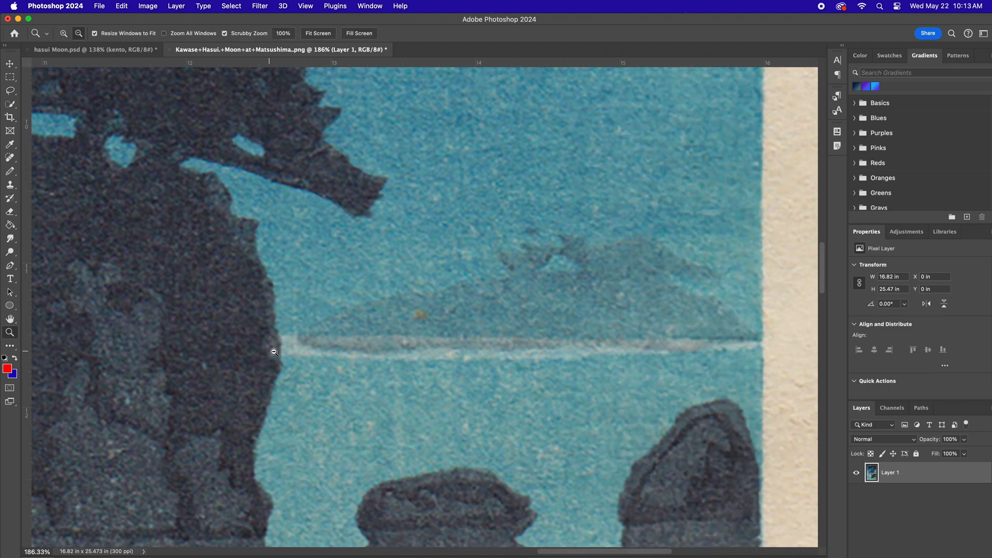
pyautogui.keyDown('alt'); pyautogui.click(308, 353); pyautogui.keyUp('alt')
pyautogui.keyDown('alt'); pyautogui.click(308, 353); pyautogui.keyUp('alt')
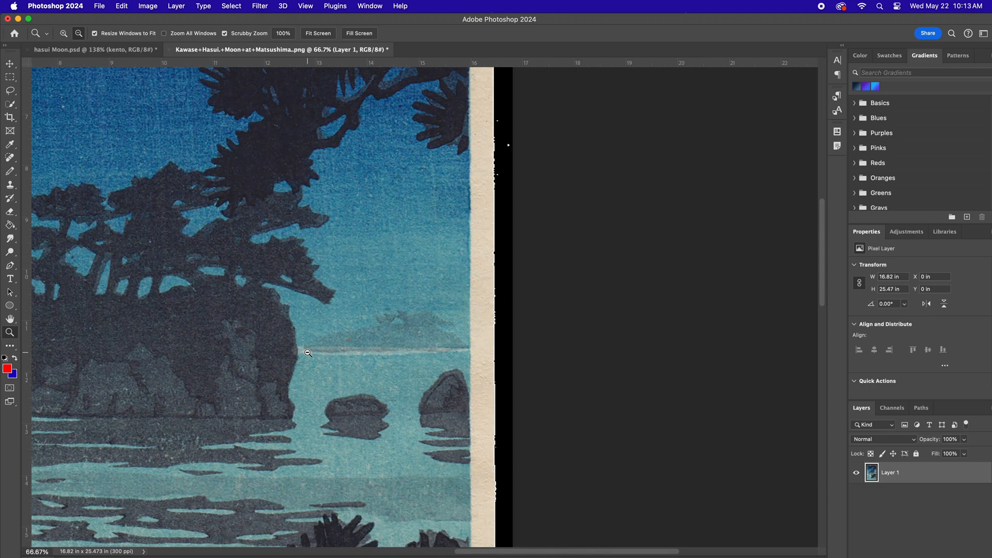
pyautogui.scroll(-5, 308, 353)
pyautogui.hscroll(-5, 308, 353)
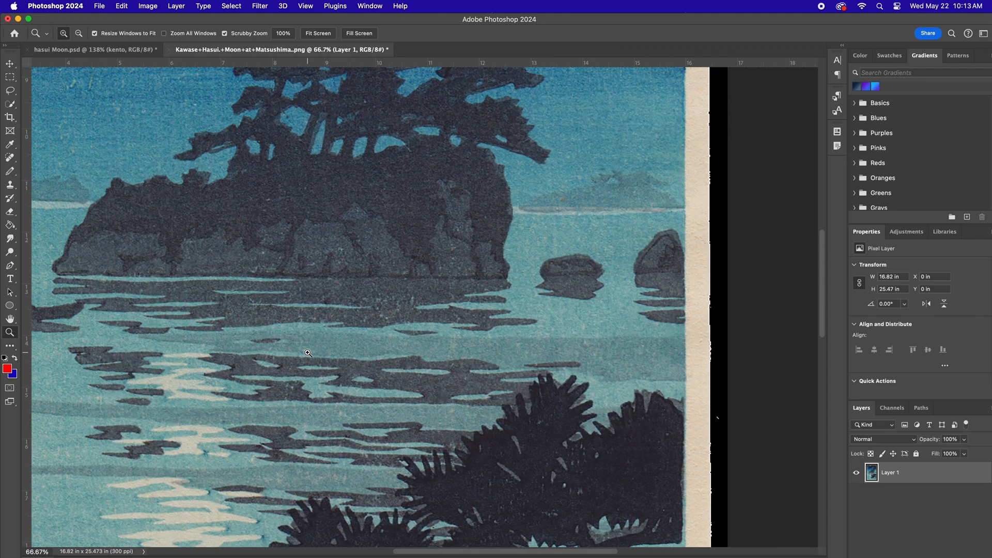
pyautogui.scroll(-5, 308, 353)
pyautogui.hscroll(-3, 308, 353)
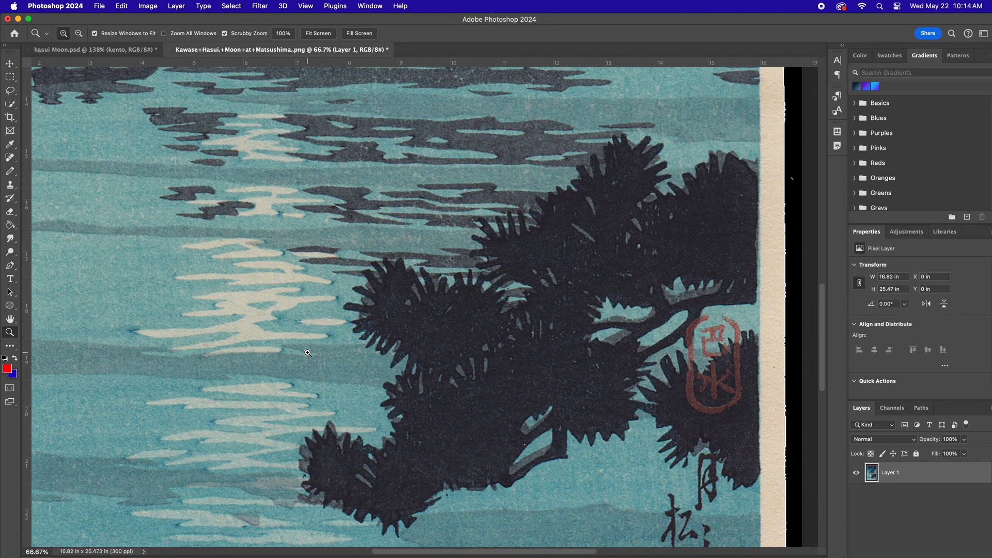
pyautogui.hscroll(-5, 308, 353)
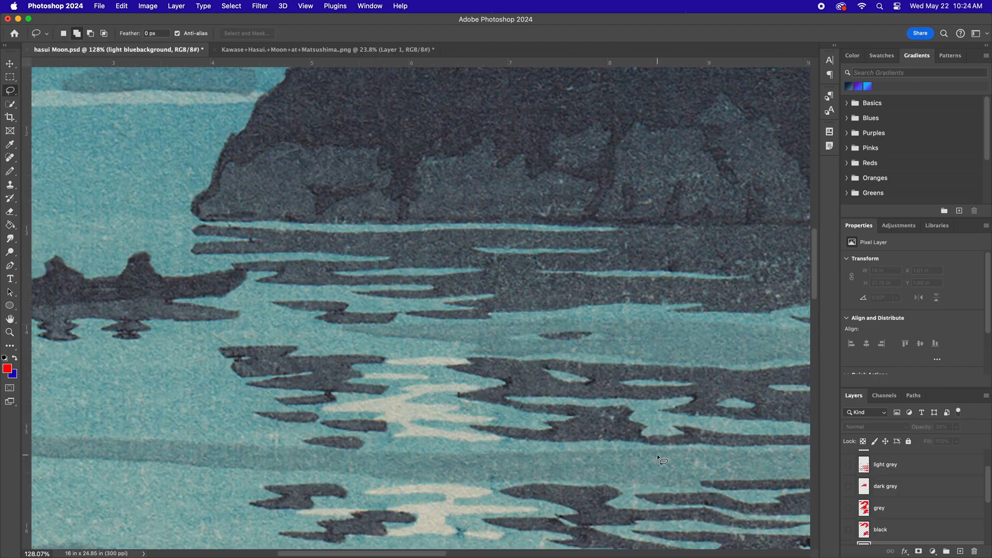
pyautogui.scroll(-5, 662, 460)
pyautogui.hscroll(3, 662, 460)
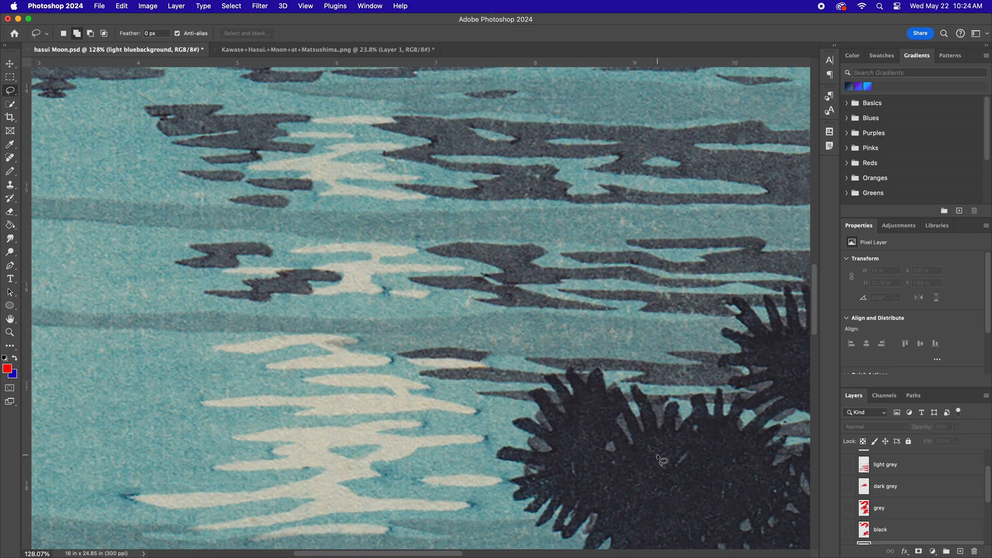
pyautogui.scroll(-8, 662, 460)
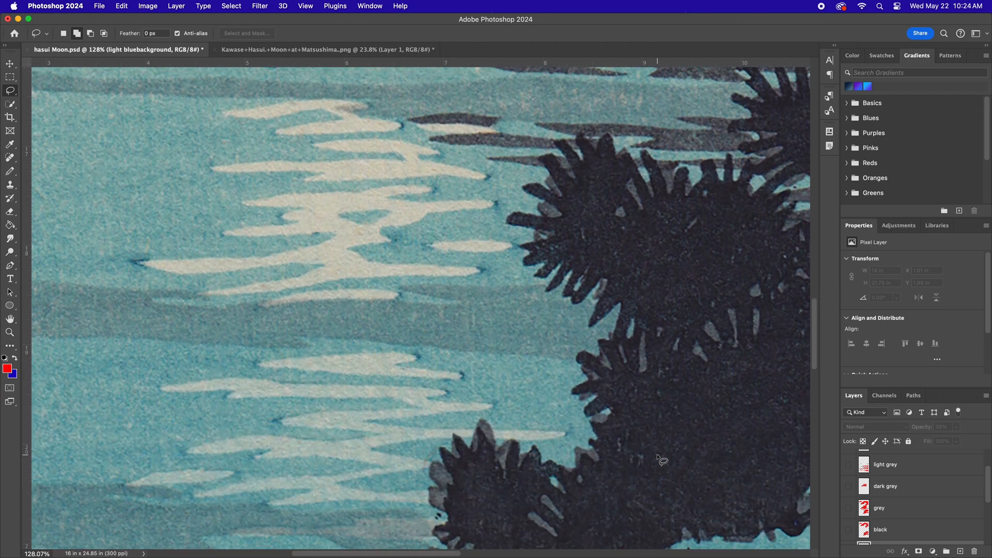
pyautogui.scroll(-4, 660, 462)
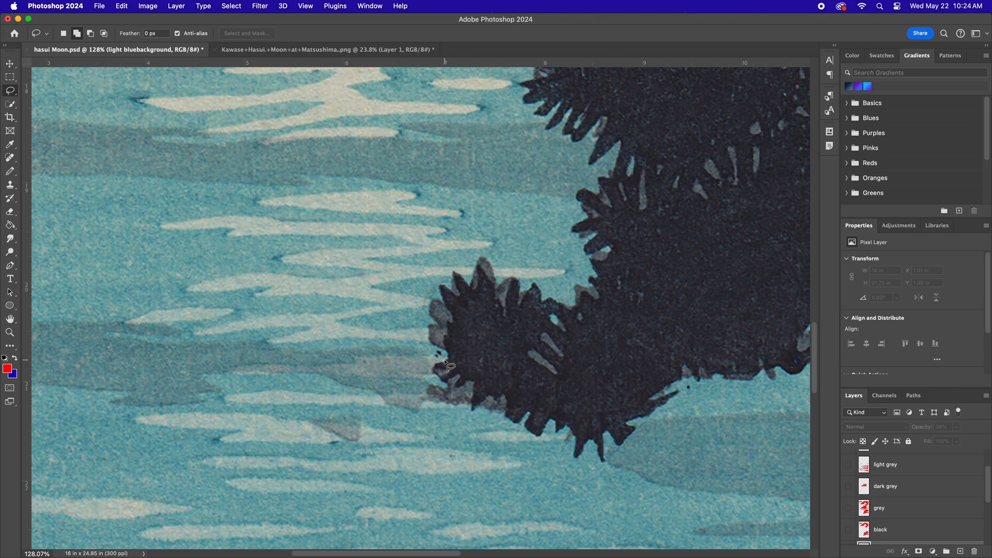
# - Show and hide the black layer to compare its red tracing with the foreground pine branches
pyautogui.scroll(-1, 912, 504)
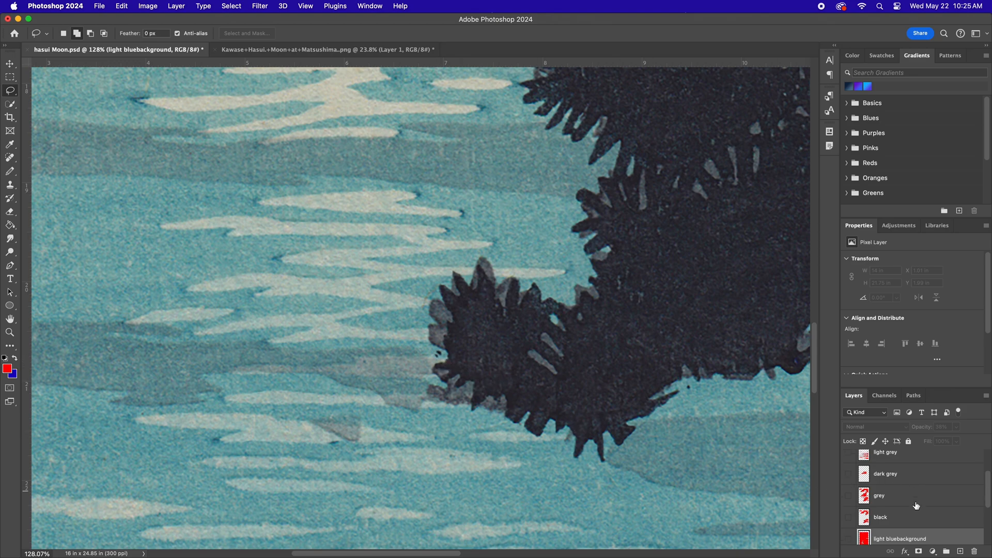
pyautogui.click(849, 518)
pyautogui.click(848, 518)
pyautogui.click(849, 518)
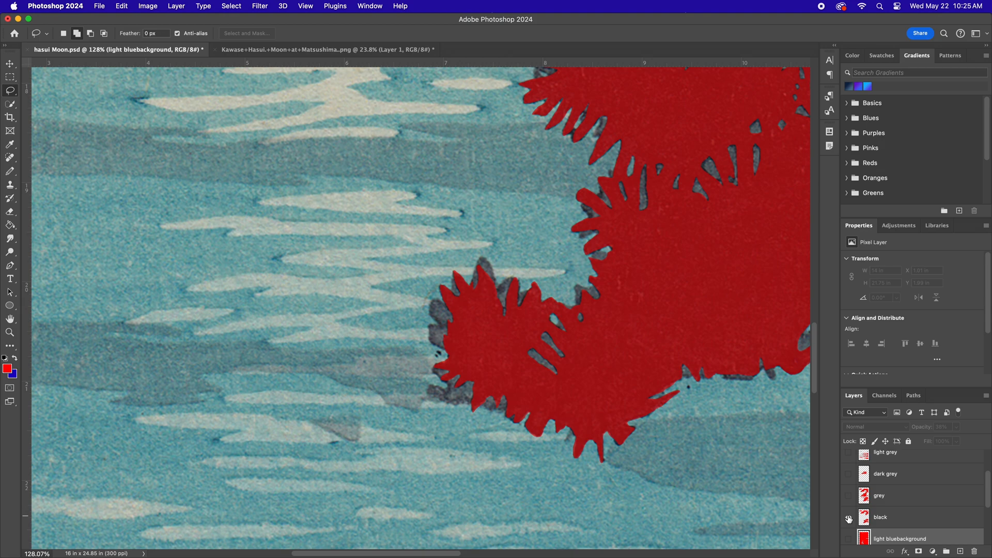
pyautogui.click(849, 518)
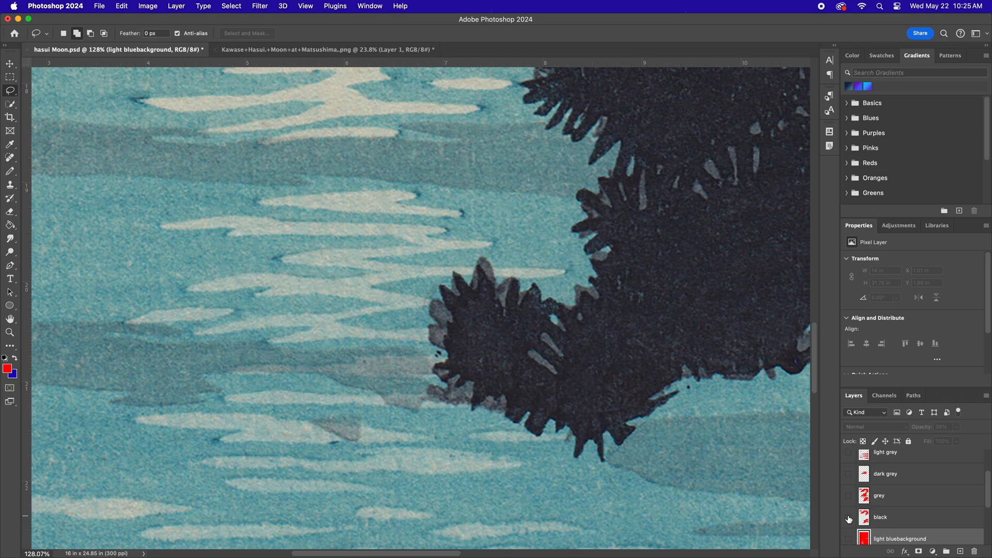
# - Create a layer named tracing example and outline the small distant island on it in red with the Pencil tool
pyautogui.write('tracing')
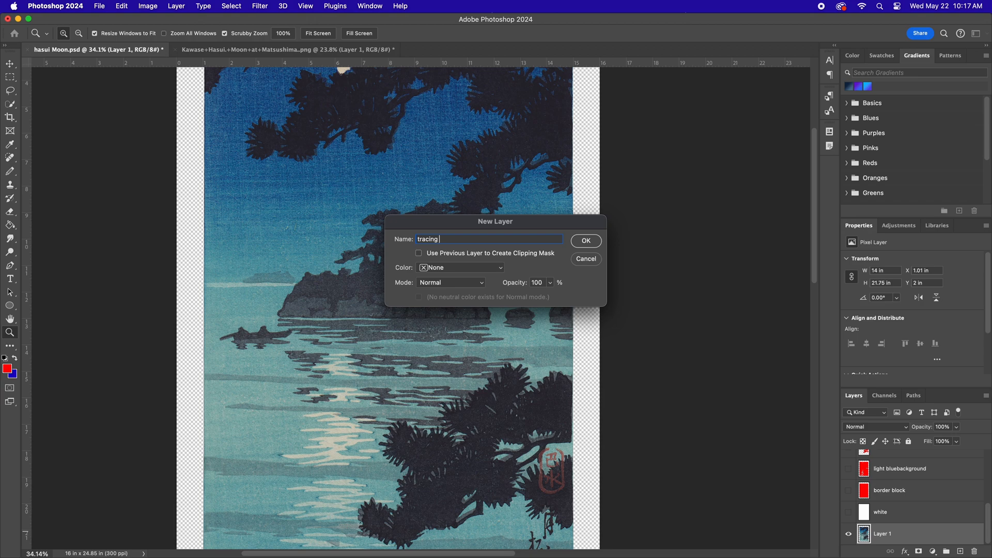
pyautogui.write(' example')
pyautogui.press('Return')
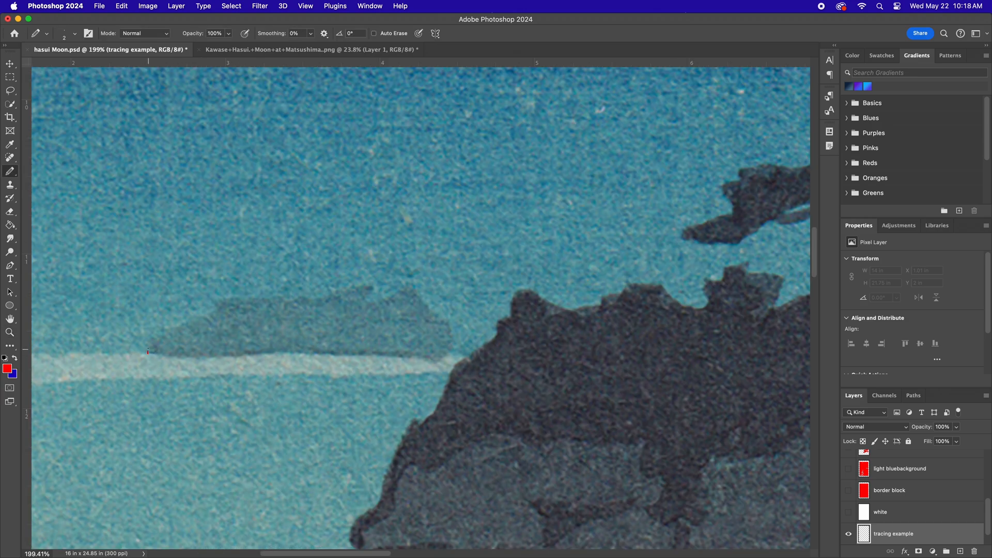
pyautogui.moveTo(158, 339)
pyautogui.mouseDown()
pyautogui.moveTo(224, 301)
pyautogui.moveTo(369, 286)
pyautogui.moveTo(377, 300)
pyautogui.moveTo(413, 289)
pyautogui.moveTo(448, 325)
pyautogui.moveTo(451, 348)
pyautogui.moveTo(437, 363)
pyautogui.moveTo(148, 354)
pyautogui.mouseUp()
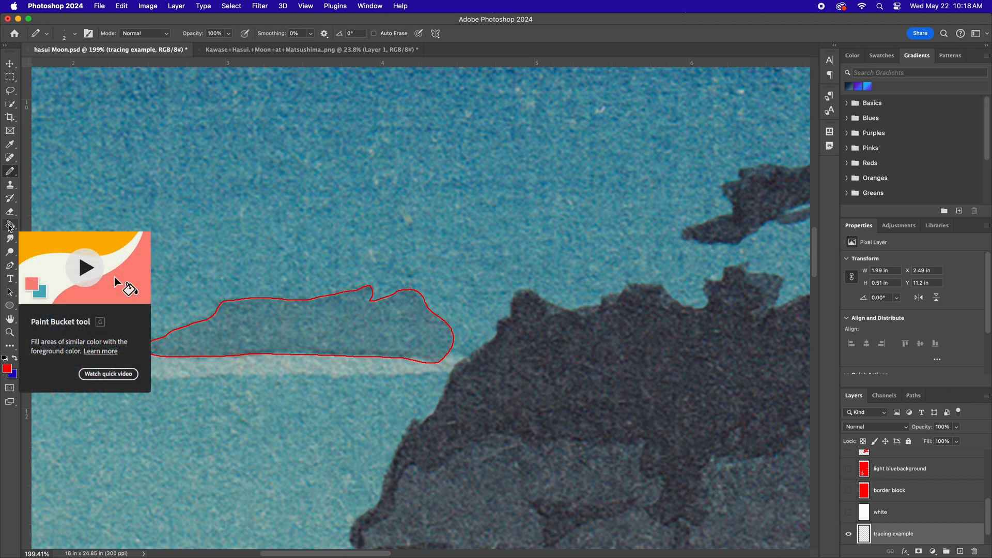
# - Fill the outlined small distant island with red on the tracing example layer using the Paint Bucket tool
pyautogui.click(10, 226)
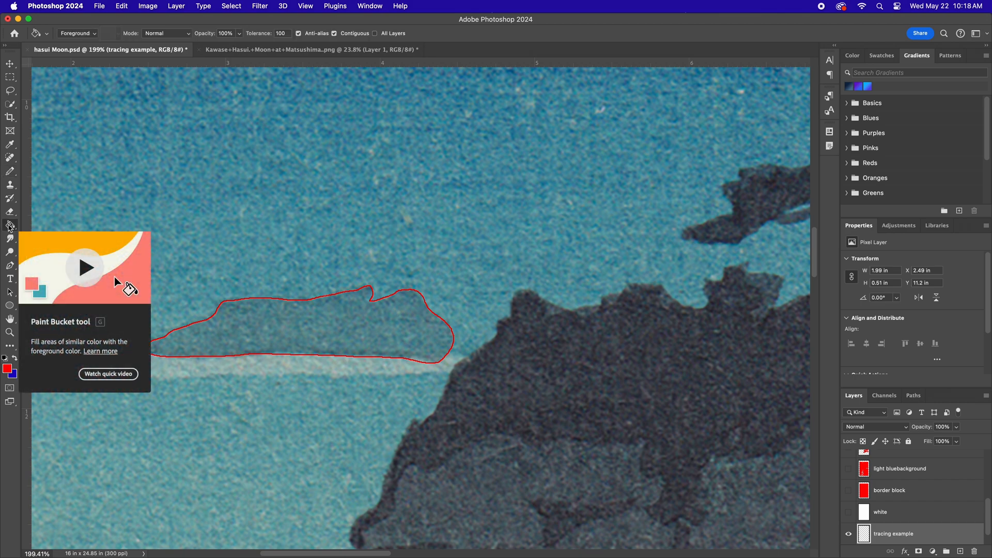
pyautogui.click(269, 344)
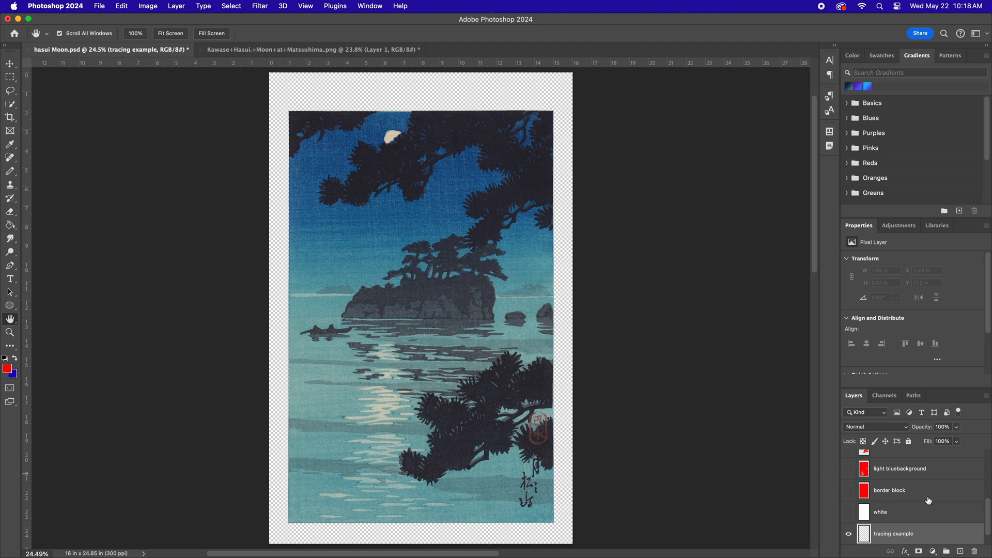
# - Show and hide the border block layer to compare its solid red block with the full print image
pyautogui.scroll(2, 928, 501)
pyautogui.scroll(-2, 928, 500)
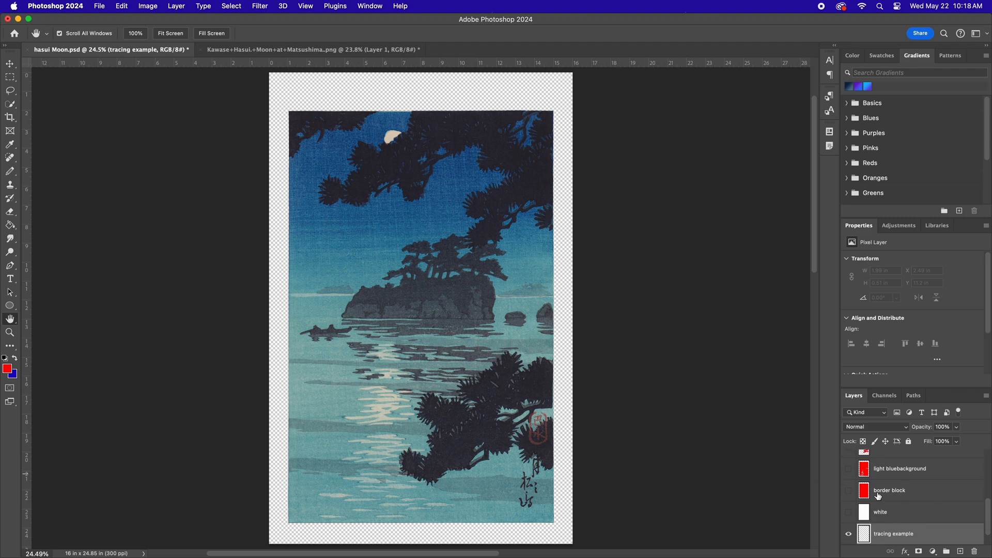
pyautogui.click(848, 491)
pyautogui.scroll(-1, 849, 494)
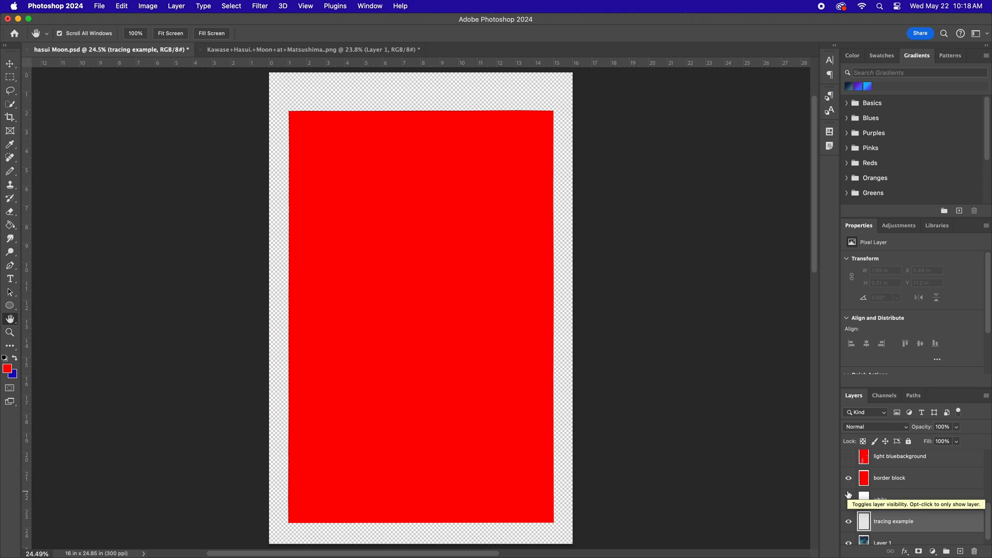
pyautogui.click(848, 496)
pyautogui.click(849, 480)
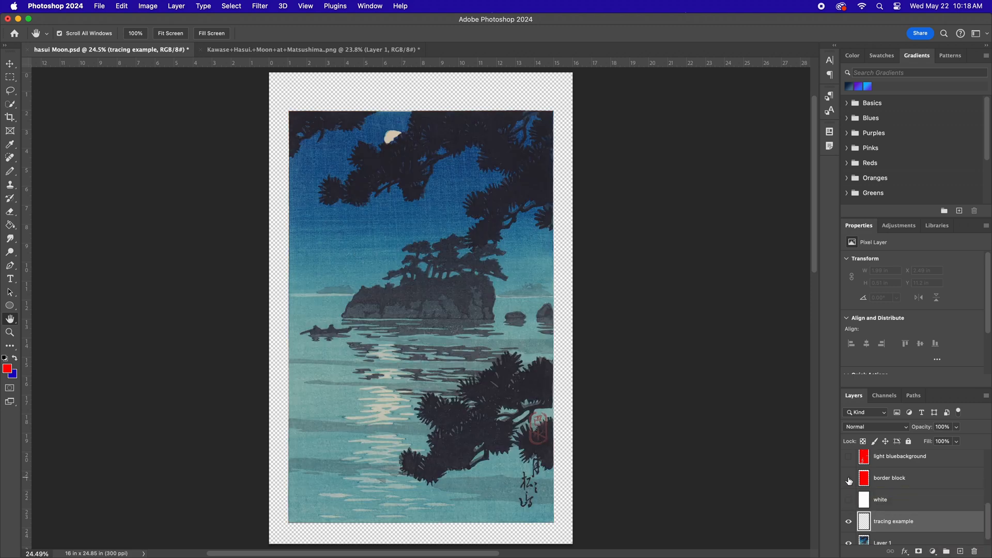
pyautogui.click(849, 480)
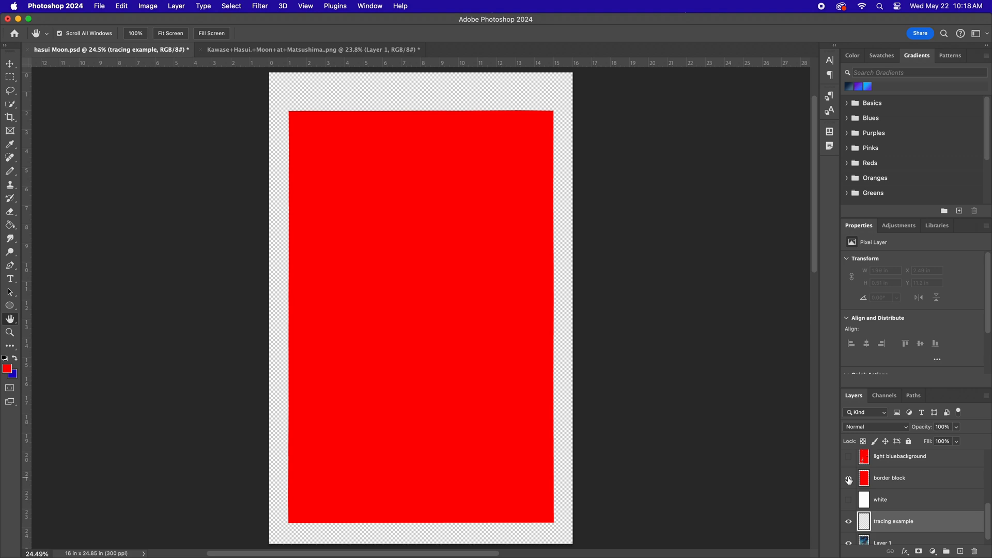
pyautogui.click(849, 480)
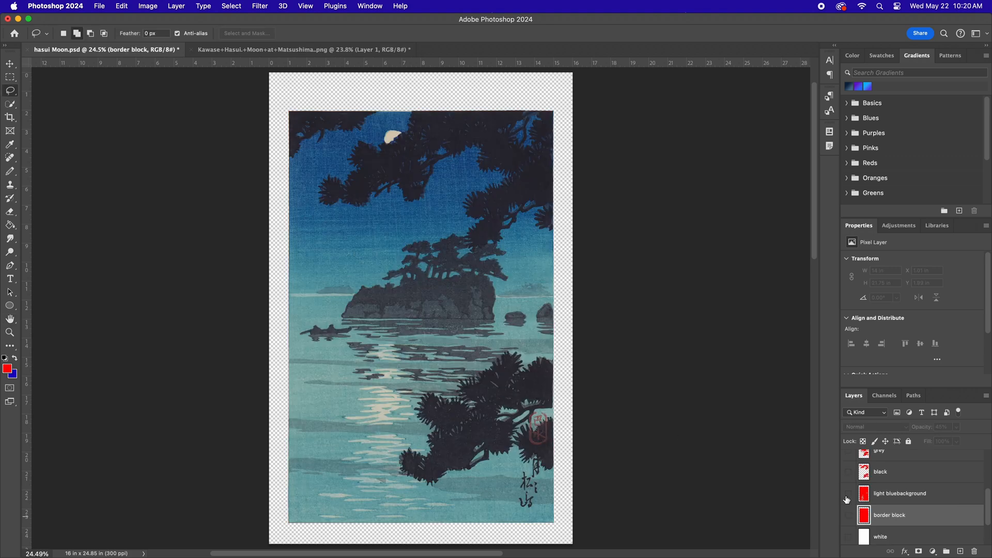
# - Show and hide the light bluebackground layer to compare its tracing with the moon, horizon line and water highlights
pyautogui.click(848, 494)
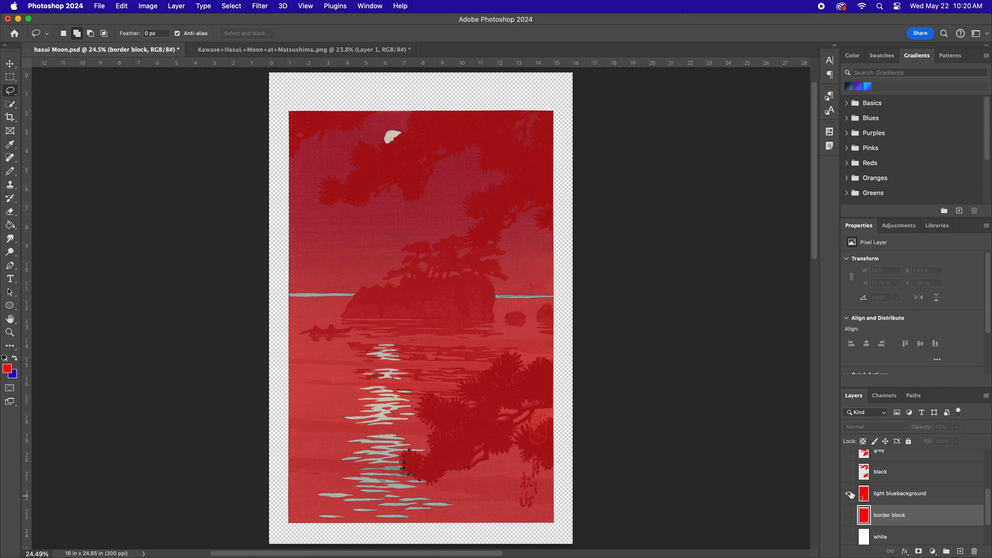
pyautogui.click(849, 494)
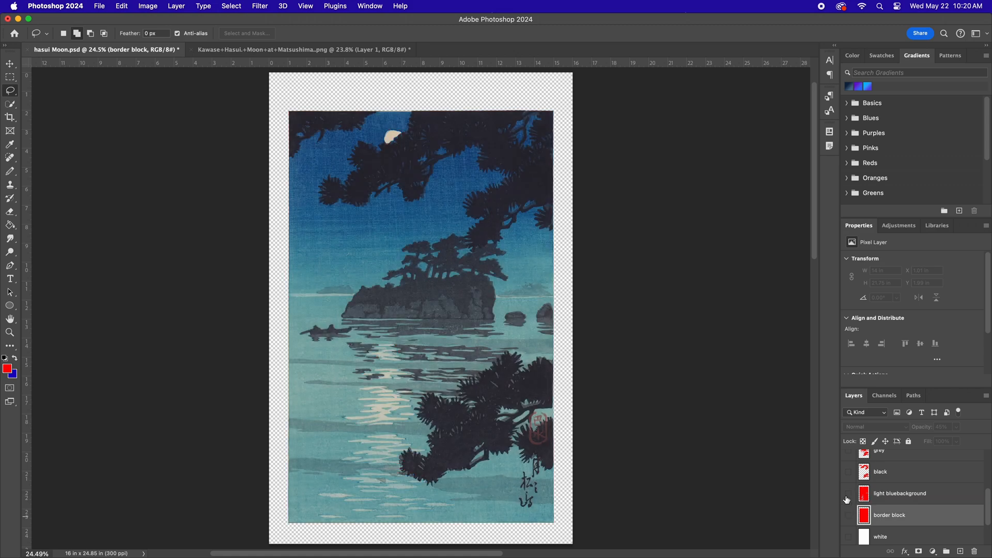
pyautogui.click(848, 495)
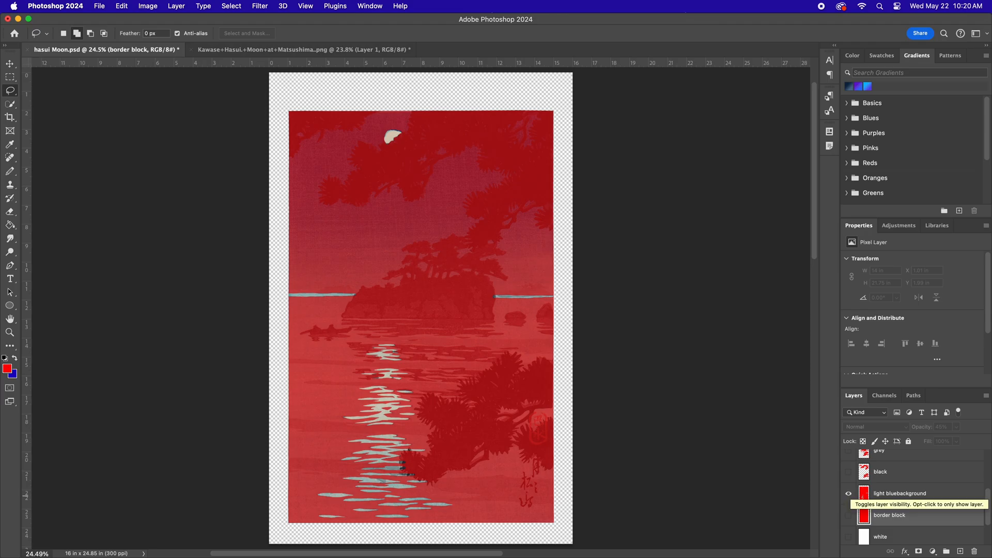
pyautogui.click(850, 494)
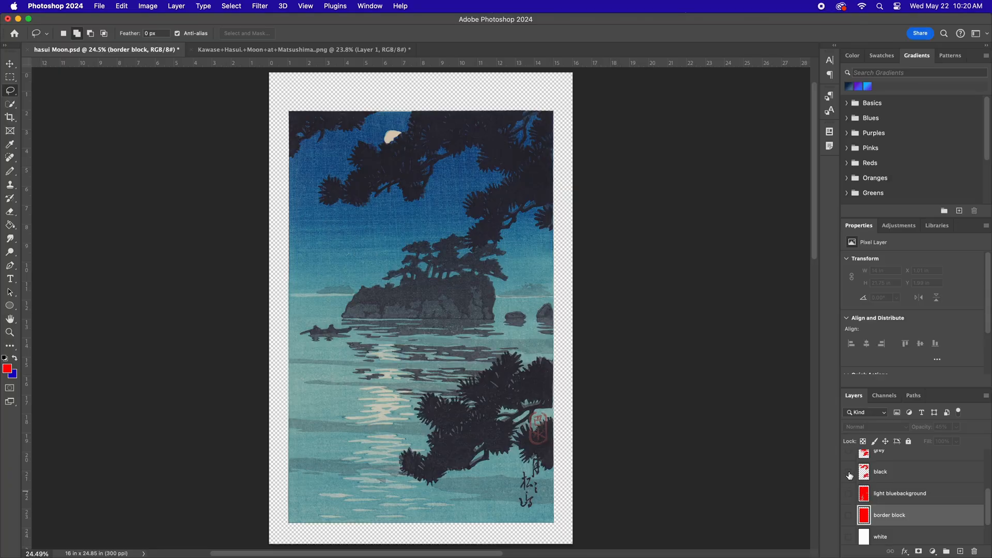
# - Show and hide the black layer to check its tracing against the upper and lower pine branches
pyautogui.click(849, 474)
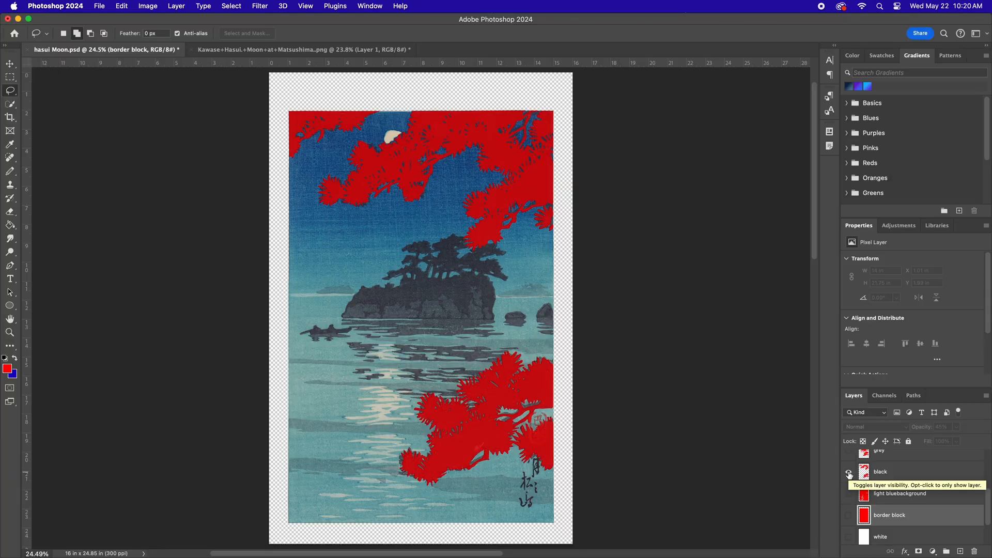
pyautogui.click(849, 474)
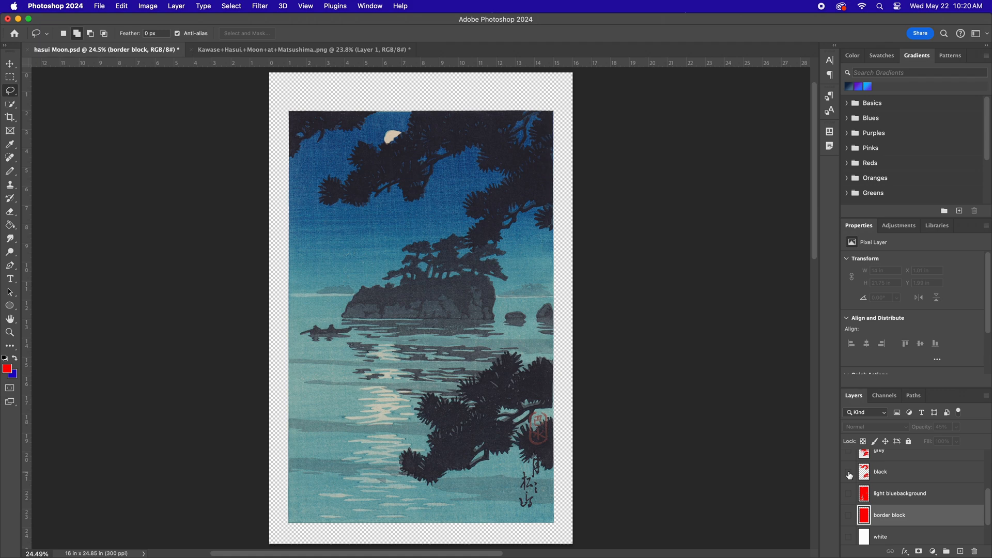
pyautogui.click(849, 474)
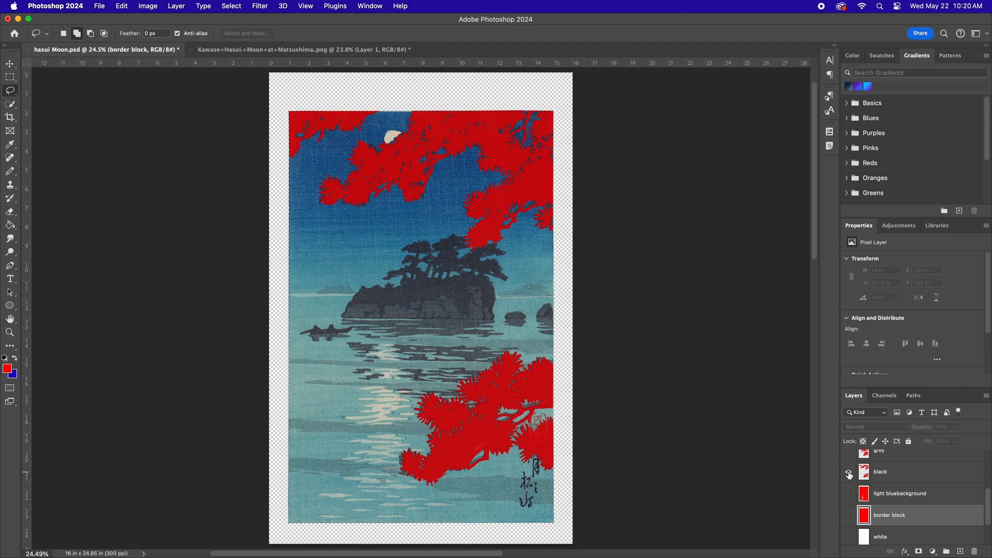
pyautogui.click(849, 473)
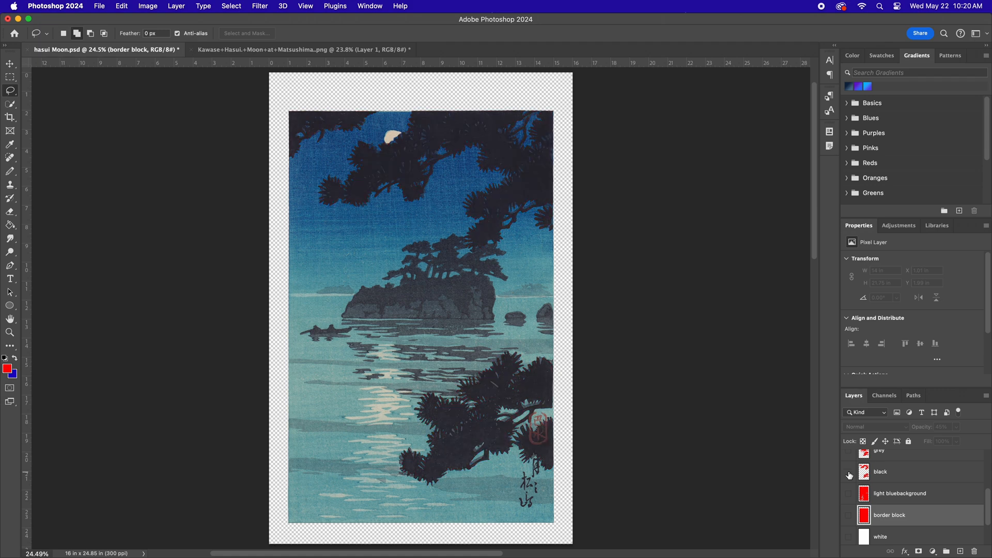
# - Show and hide the grey layer to compare its tracing with the pines, main island, boat and water reflections
pyautogui.scroll(2, 849, 474)
pyautogui.click(848, 496)
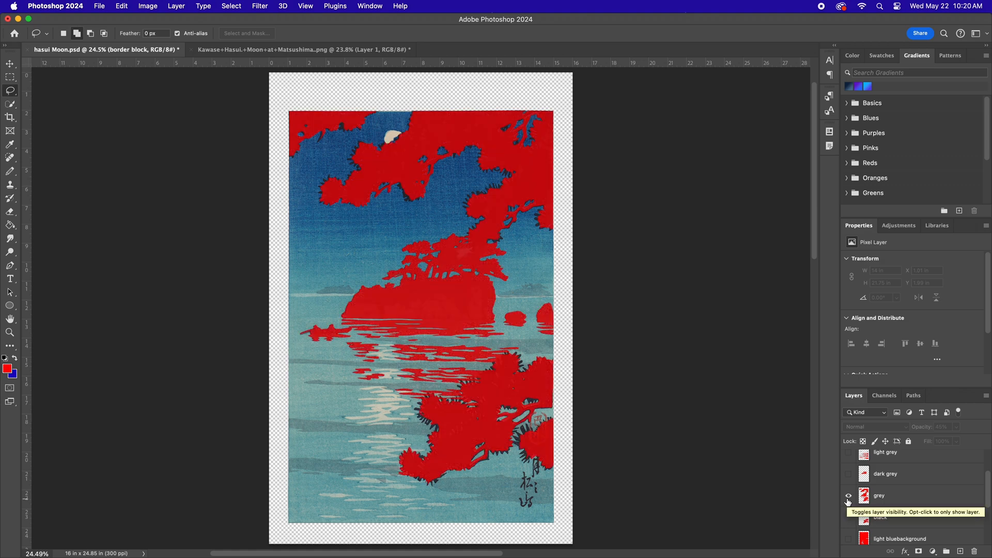
pyautogui.click(848, 499)
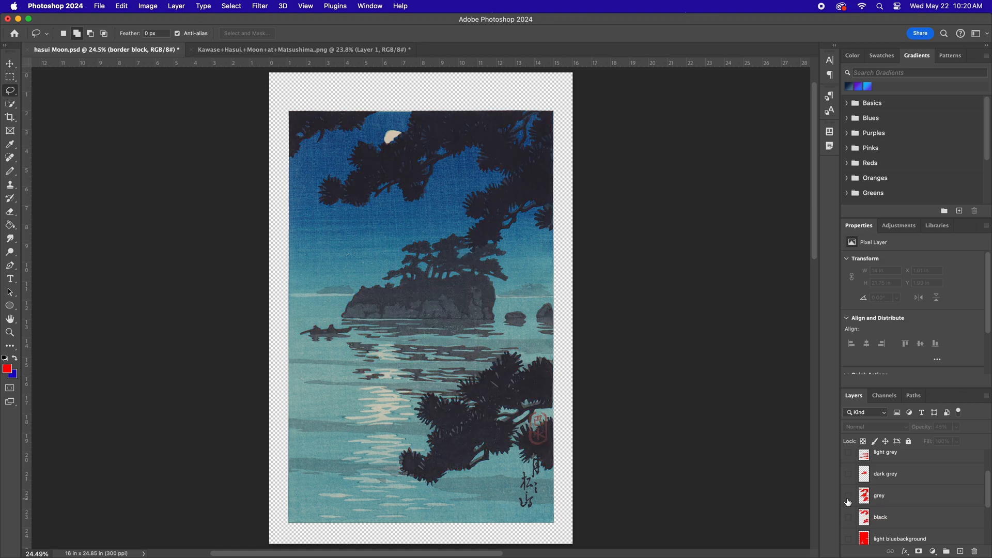
pyautogui.click(848, 499)
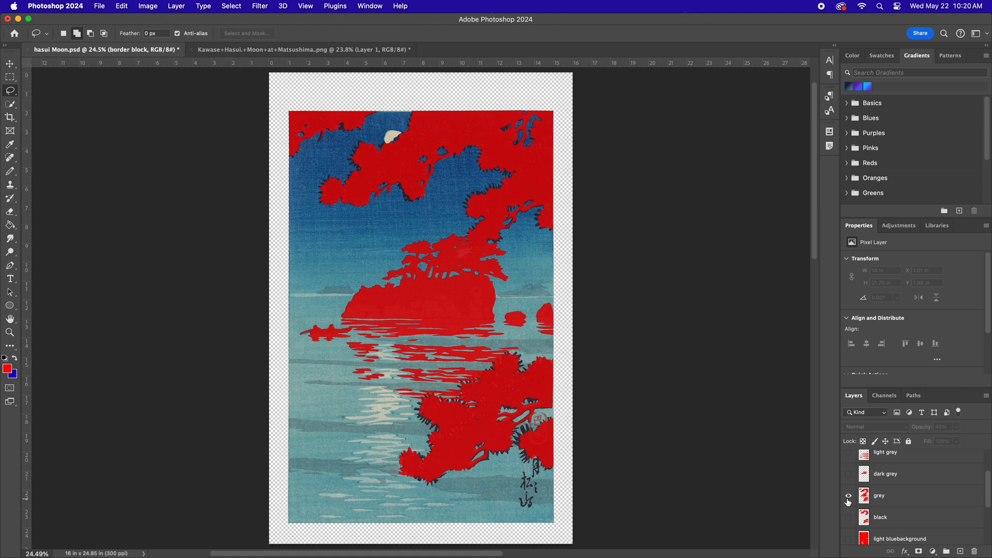
pyautogui.click(848, 498)
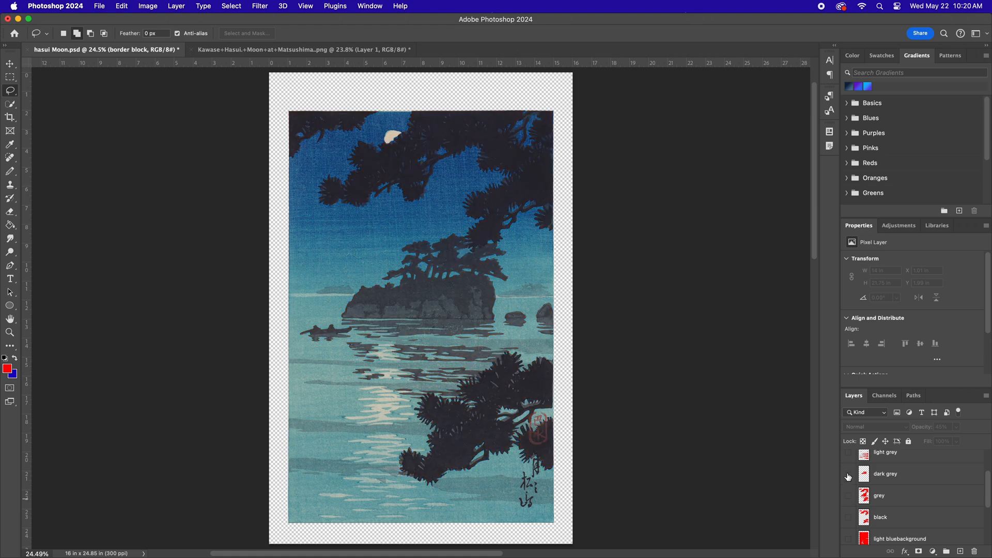
# - Show and hide the dark grey layer to compare its tracing with the main island, its trees and the boat
pyautogui.click(849, 476)
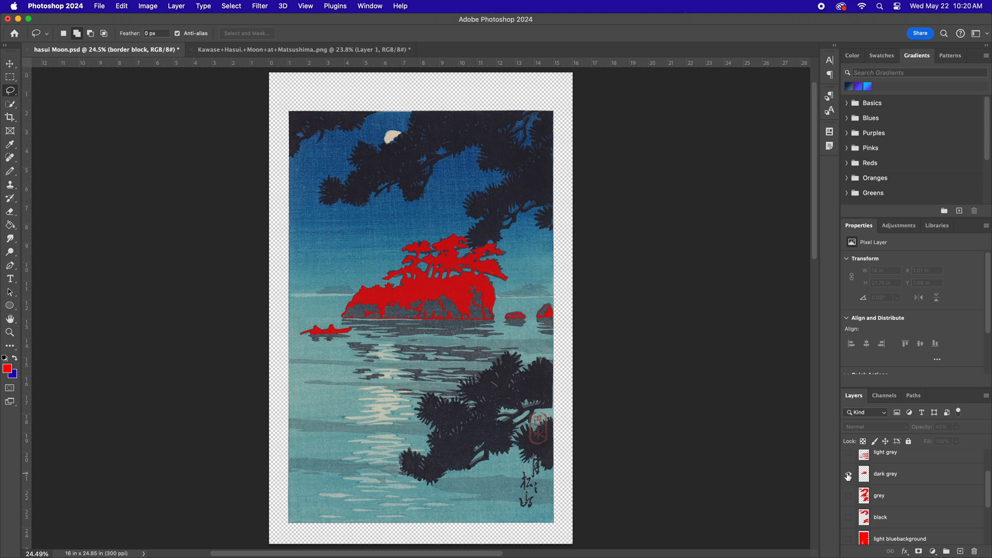
pyautogui.click(848, 477)
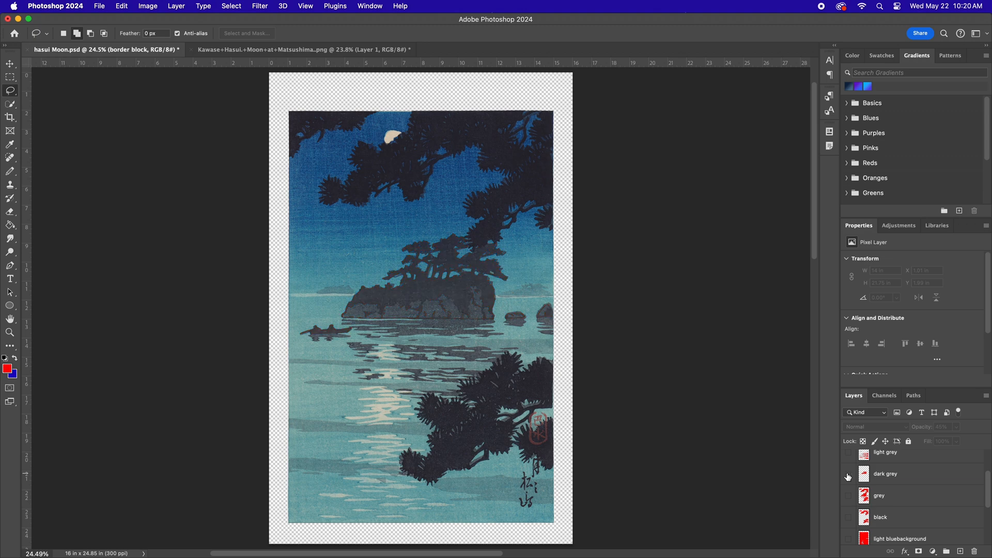
pyautogui.click(848, 476)
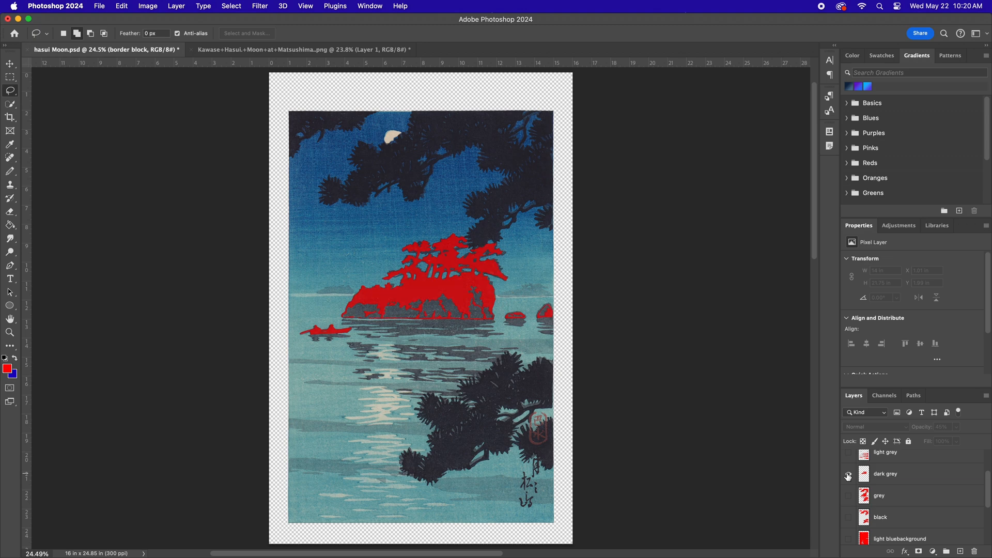
pyautogui.click(848, 476)
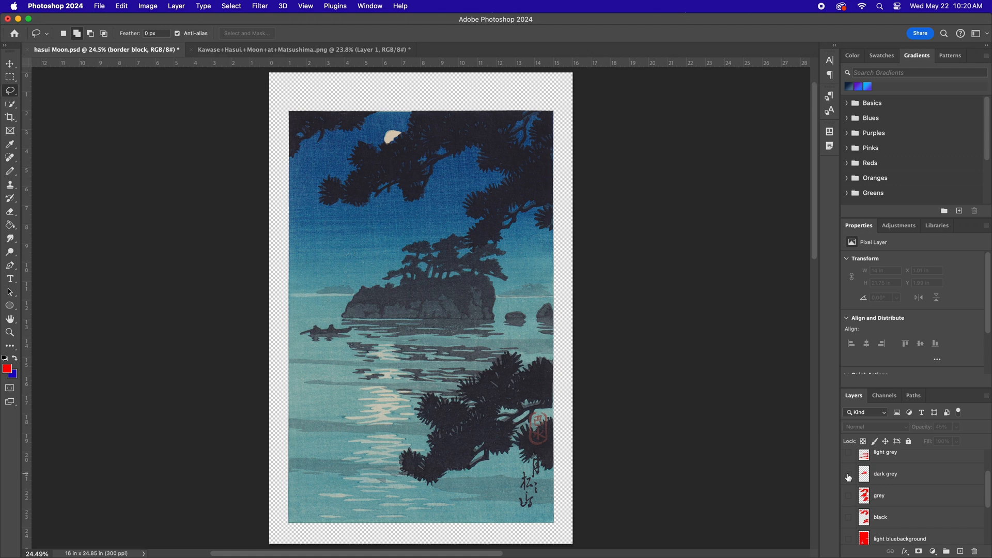
# - Show and hide the light grey layer to compare its tracing with the distant hills and water bands
pyautogui.scroll(1, 848, 477)
pyautogui.click(848, 486)
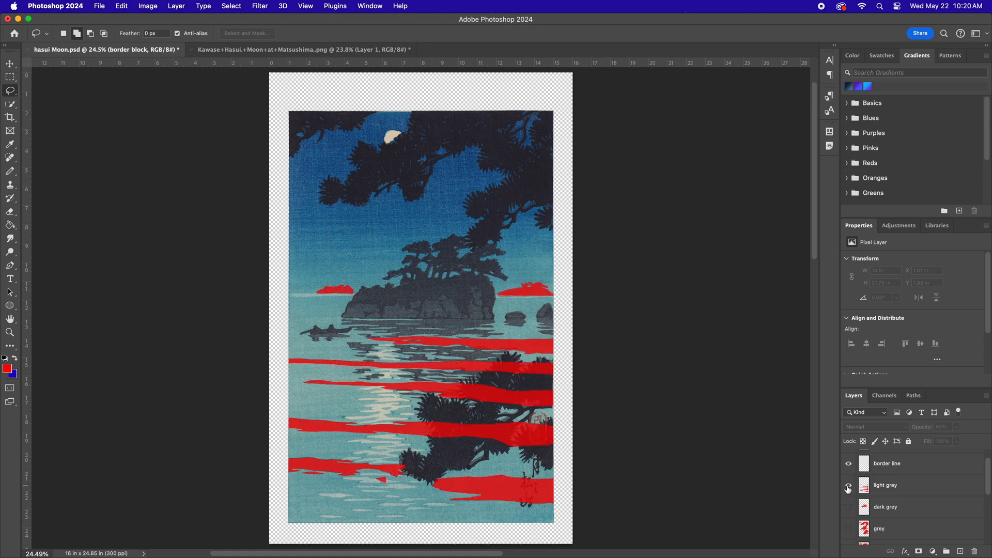
pyautogui.click(848, 486)
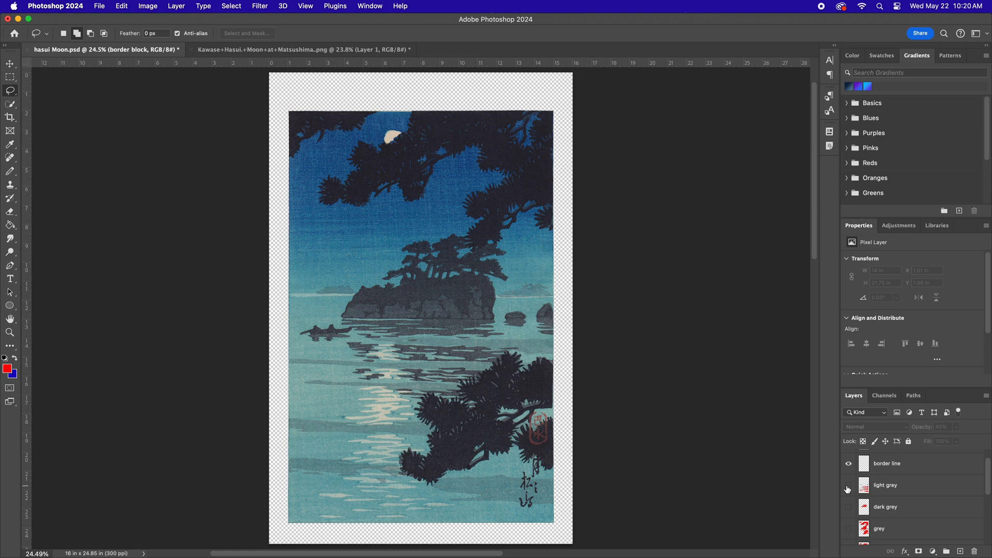
pyautogui.click(848, 486)
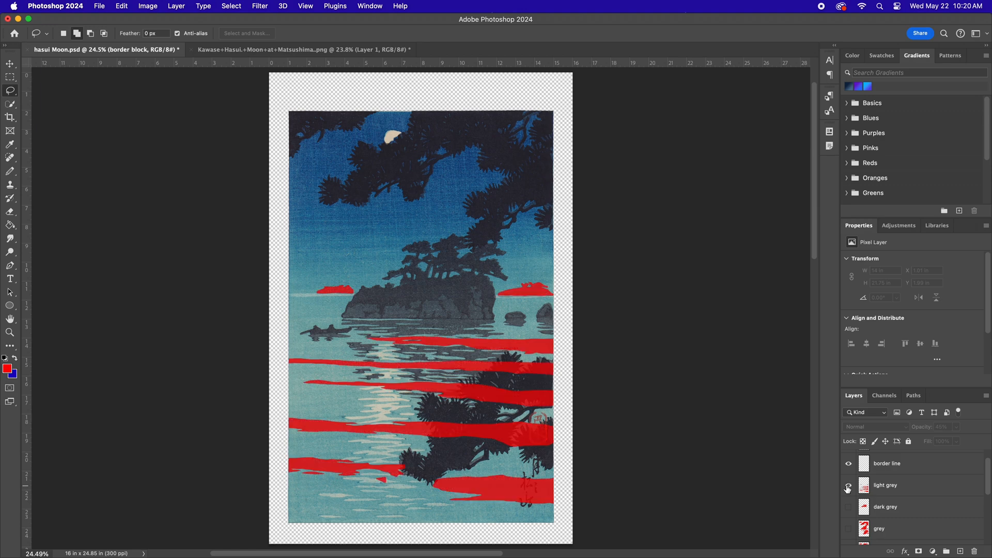
pyautogui.click(848, 486)
pyautogui.scroll(1, 848, 489)
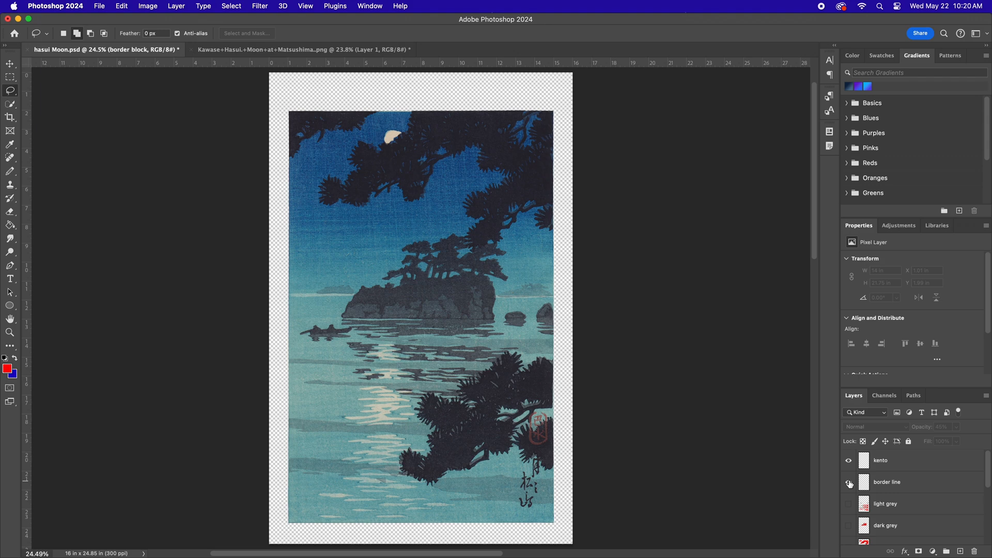
# - Examine the sheet's left edge up close with the kento layer shown and hidden
pyautogui.click(849, 460)
pyautogui.click(849, 460)
pyautogui.click(10, 333)
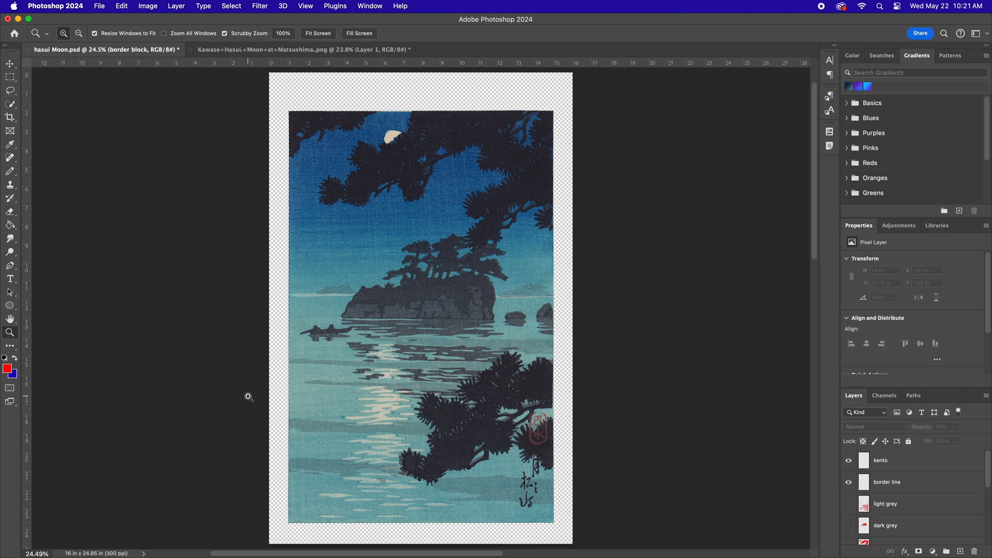
pyautogui.moveTo(249, 397); pyautogui.dragTo(453, 429)
pyautogui.click(850, 463)
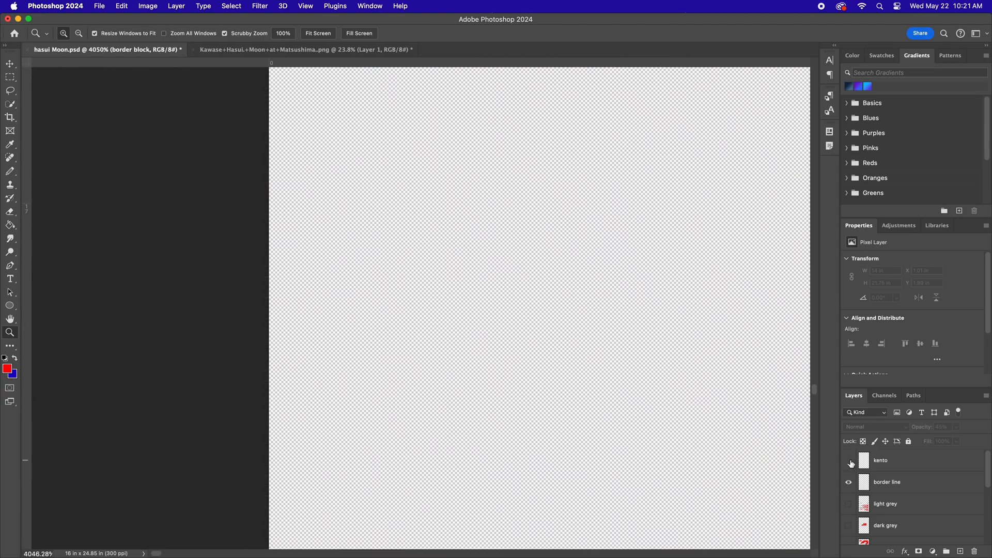
pyautogui.click(851, 463)
pyautogui.click(851, 463)
pyautogui.click(851, 463)
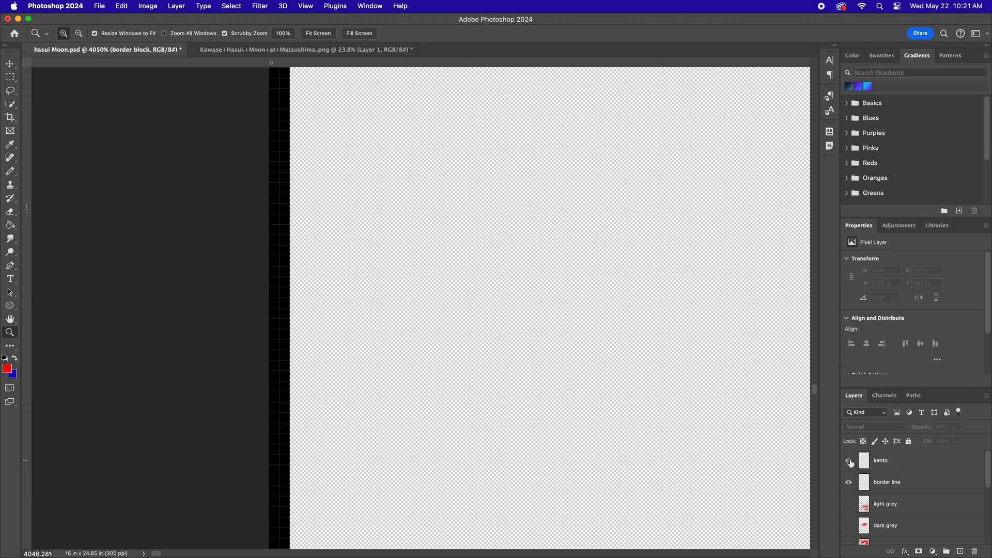
pyautogui.click(10, 319)
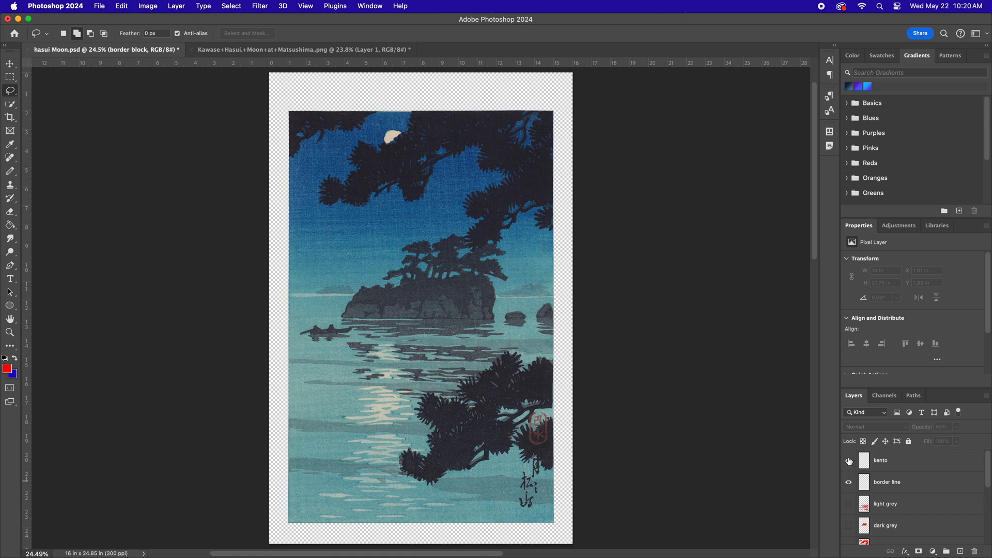
# - Check the kento layer's thin black line again by toggling the layer at high magnification along the paper's left border
pyautogui.click(849, 461)
pyautogui.click(849, 461)
pyautogui.click(7, 334)
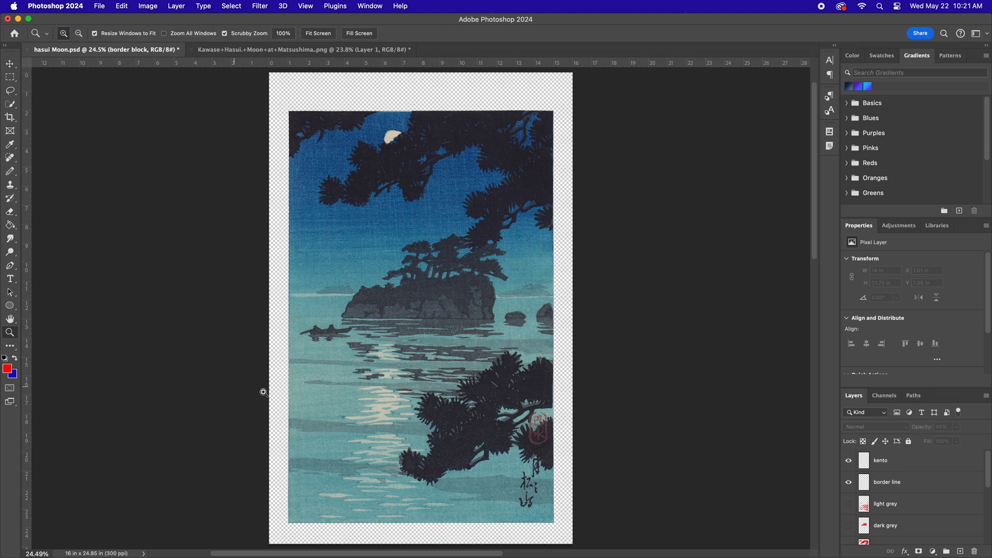
pyautogui.moveTo(250, 398); pyautogui.dragTo(447, 427)
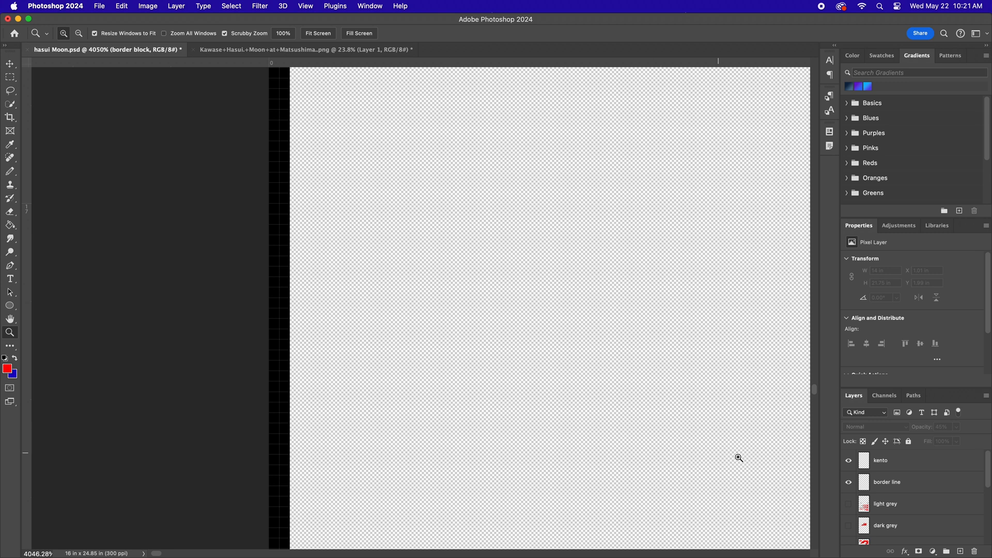
pyautogui.click(849, 461)
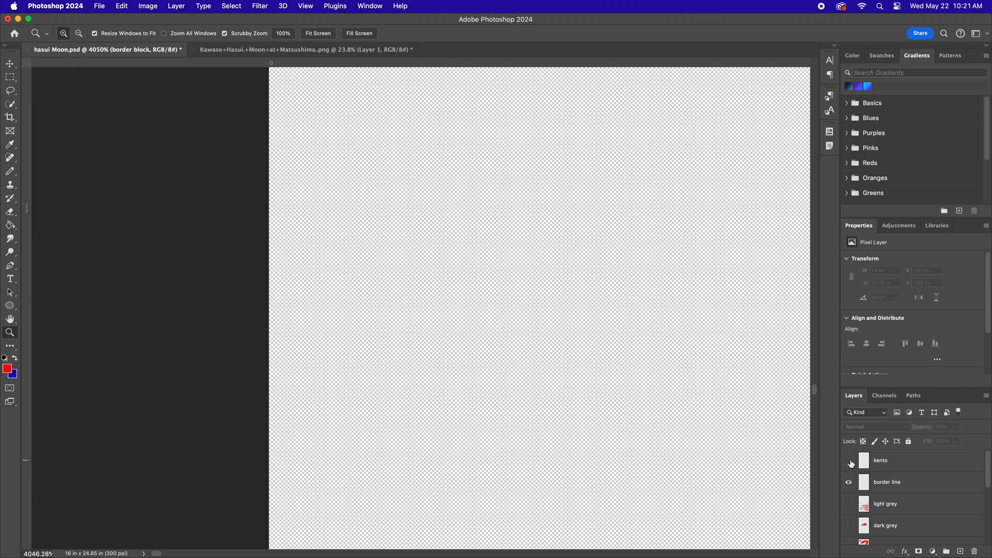
pyautogui.click(849, 460)
pyautogui.click(849, 461)
pyautogui.click(849, 461)
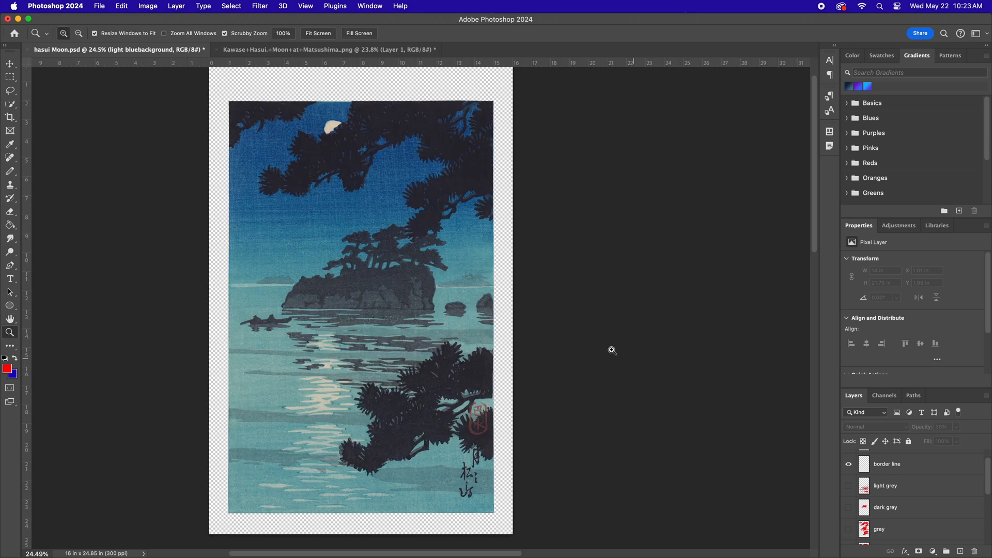
# - Compare the light grey and light bluebackground layers with the distant hill and pale horizon strip near the print's right edge
pyautogui.moveTo(453, 287); pyautogui.dragTo(515, 292)
pyautogui.press('l')
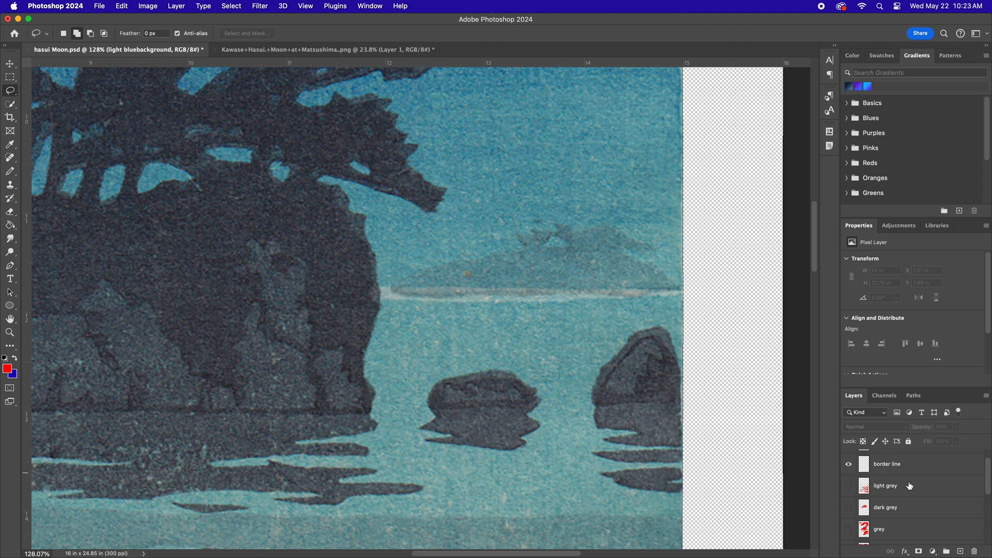
pyautogui.click(848, 486)
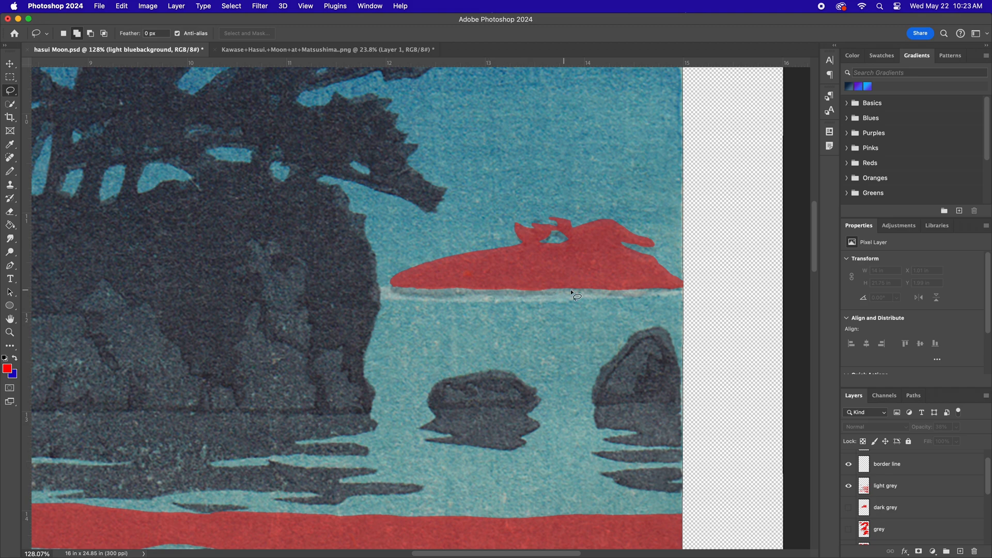
pyautogui.scroll(1, 936, 509)
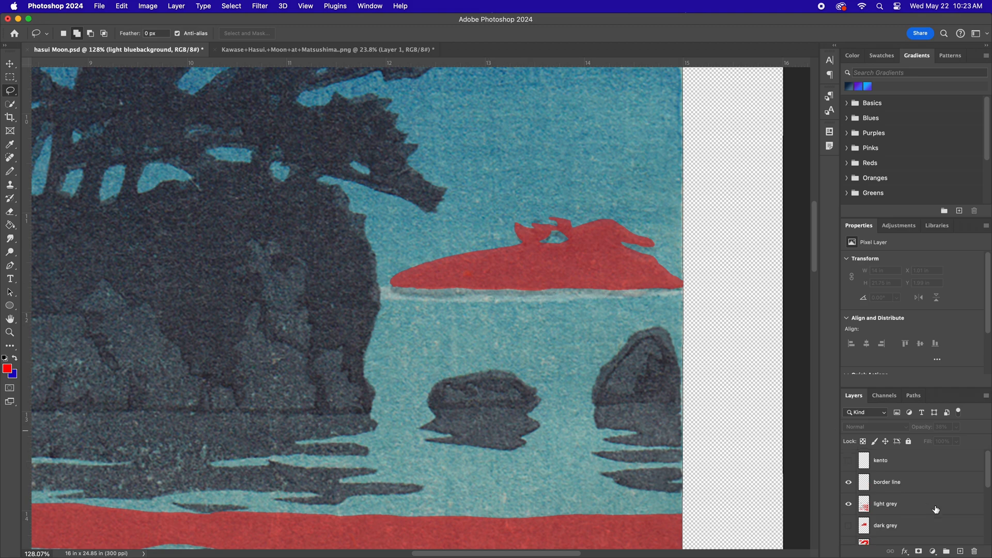
pyautogui.scroll(-5, 936, 509)
pyautogui.click(849, 489)
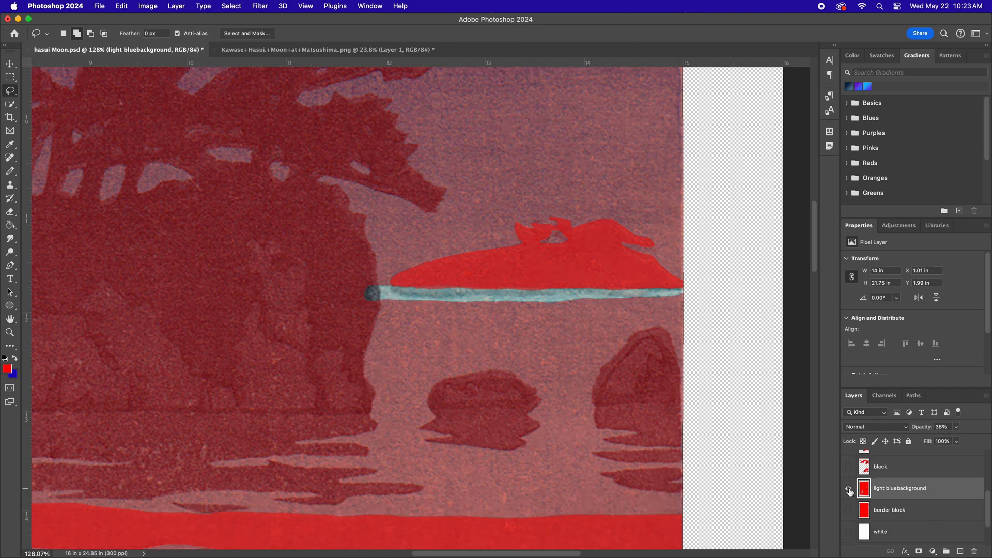
pyautogui.click(849, 489)
pyautogui.click(848, 489)
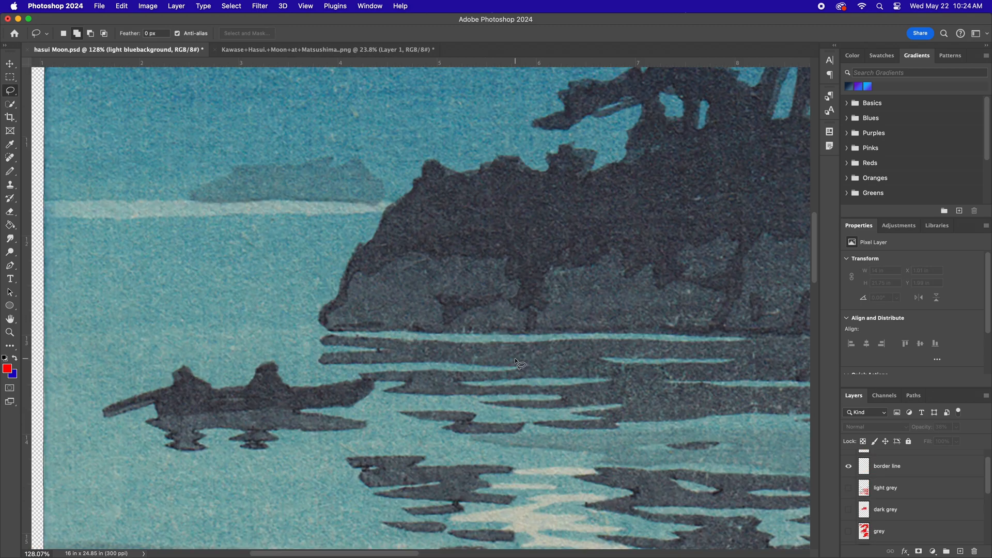
# - Show and hide the light grey layer, followed by the dark grey layer, to compare their tracings around the boat and island
pyautogui.scroll(-3, 515, 358)
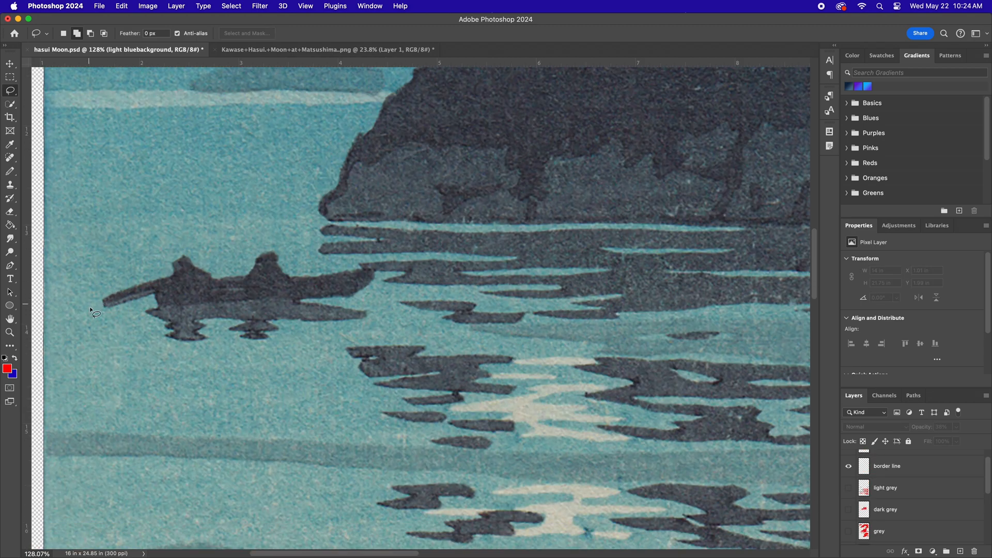
pyautogui.click(848, 488)
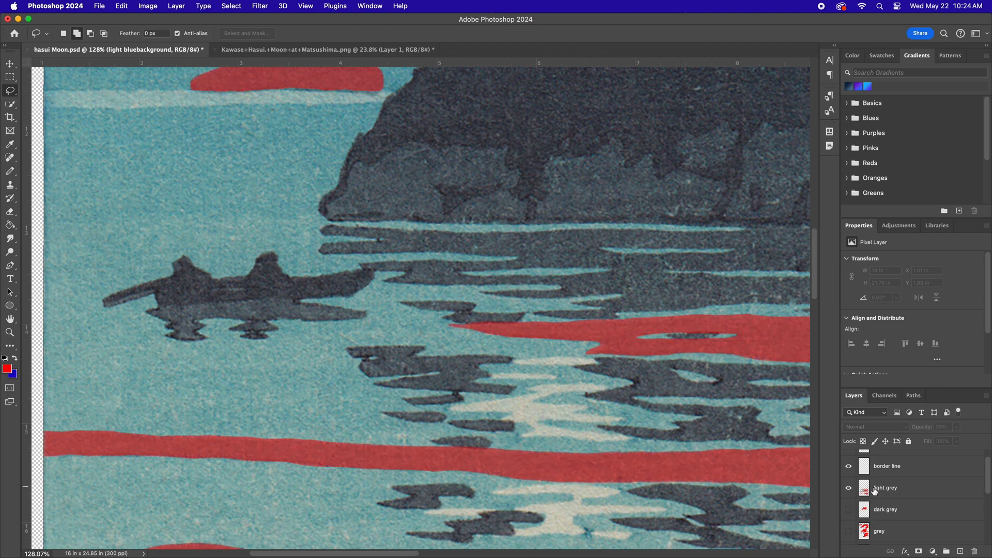
pyautogui.click(849, 488)
pyautogui.click(849, 509)
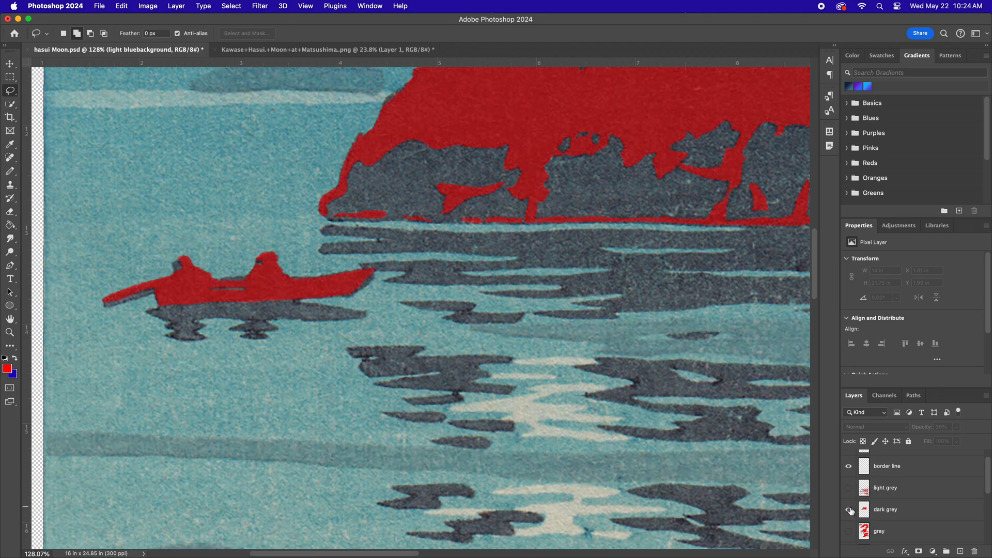
pyautogui.click(850, 510)
pyautogui.click(849, 510)
pyautogui.click(849, 510)
# - Toggle the grey layer repeatedly to compare its tracing with the boat, the island and their water reflections
pyautogui.scroll(-1, 850, 511)
pyautogui.click(849, 509)
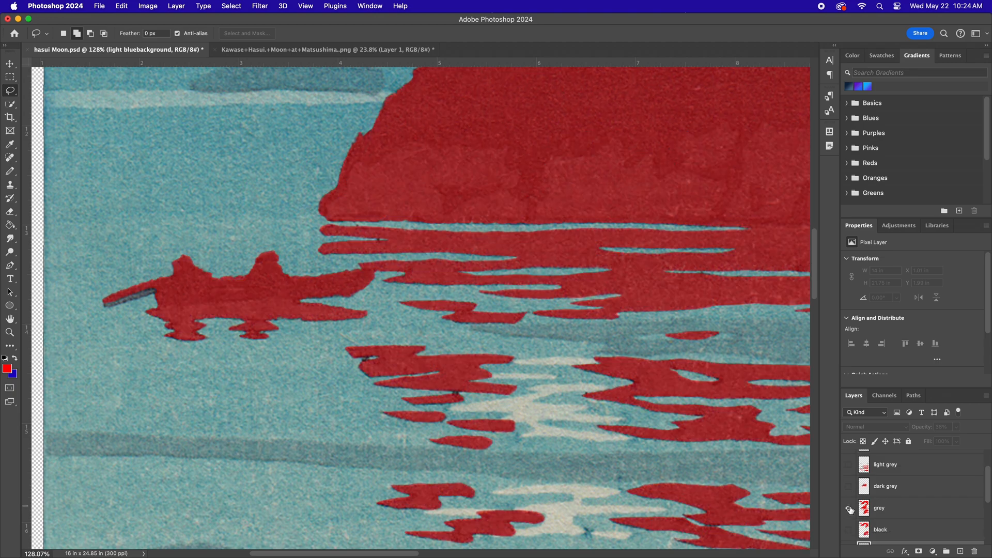
pyautogui.click(849, 509)
pyautogui.click(849, 509)
pyautogui.click(849, 509)
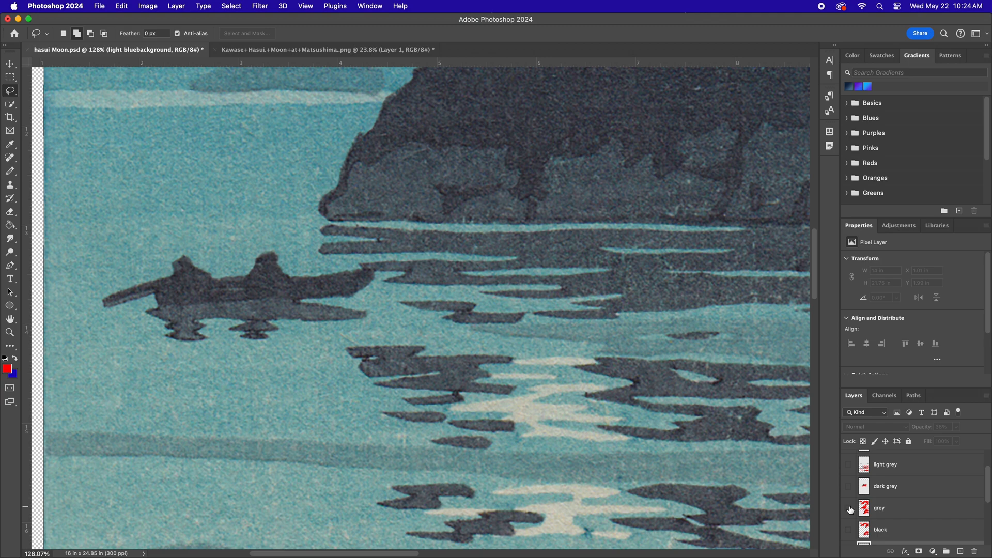
pyautogui.click(849, 509)
pyautogui.click(849, 509)
# - Check the grey layer's coverage around the island's treetops for sky gaps that are still filled, leaving the layer hidden
pyautogui.scroll(-10, 653, 386)
pyautogui.hscroll(8, 653, 386)
pyautogui.scroll(-1, 875, 505)
pyautogui.click(849, 497)
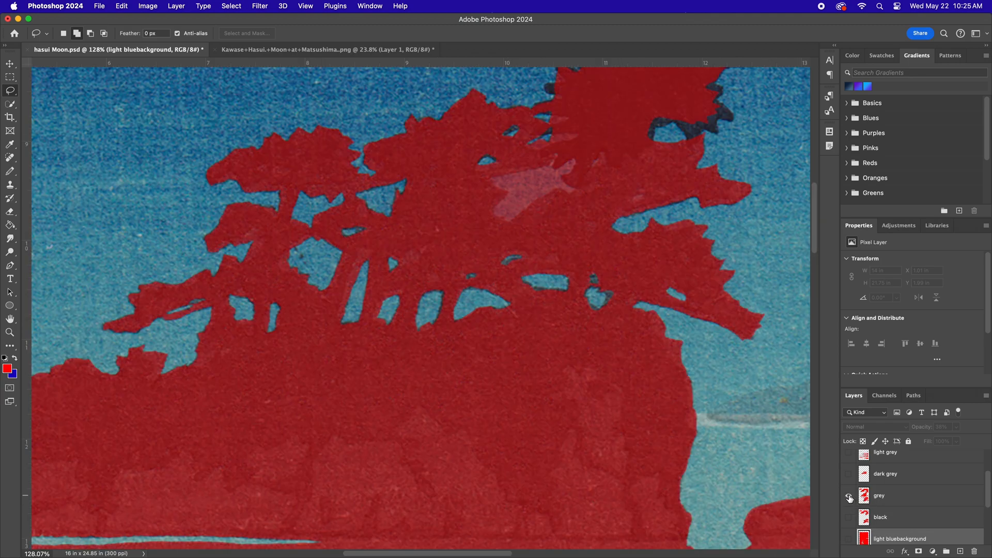
pyautogui.scroll(5, 455, 323)
pyautogui.hscroll(5, 455, 323)
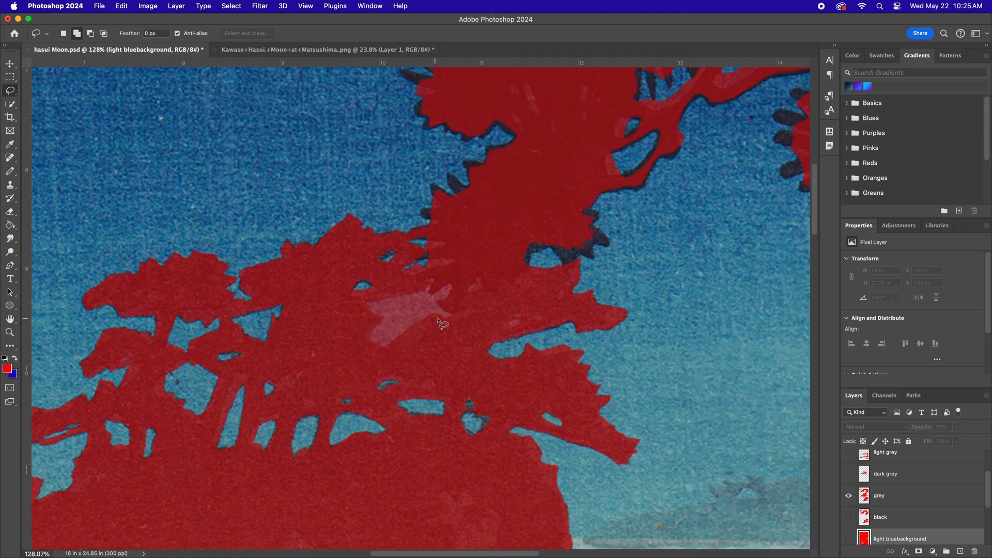
pyautogui.click(853, 496)
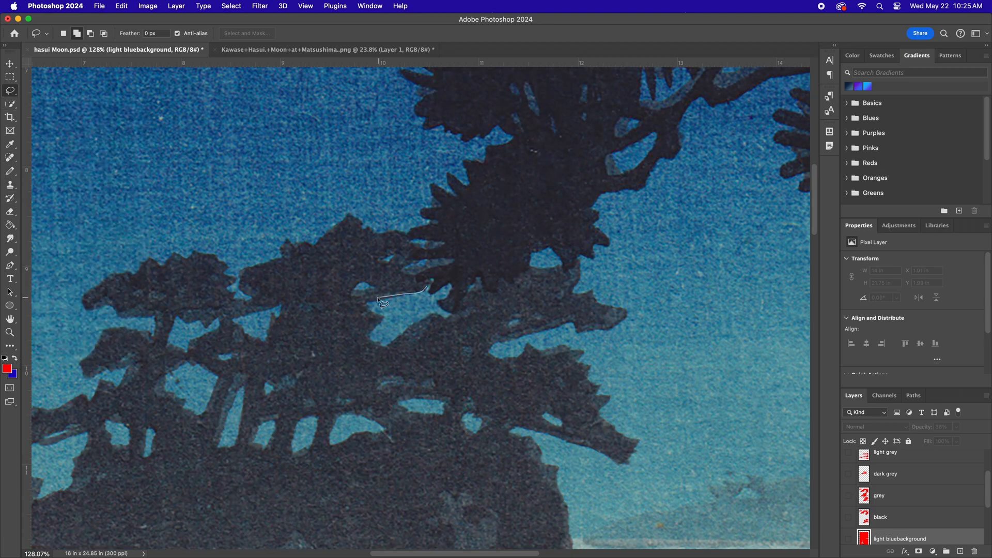
# - Outline the sky gap between the island's pines with the Lasso and delete that area from the grey layer
pyautogui.moveTo(378, 298)
pyautogui.mouseDown()
pyautogui.moveTo(371, 344)
pyautogui.moveTo(448, 320)
pyautogui.moveTo(441, 303)
pyautogui.moveTo(454, 289)
pyautogui.moveTo(426, 289)
pyautogui.mouseUp()
pyautogui.click(849, 487)
pyautogui.click(884, 487)
pyautogui.press('Delete')
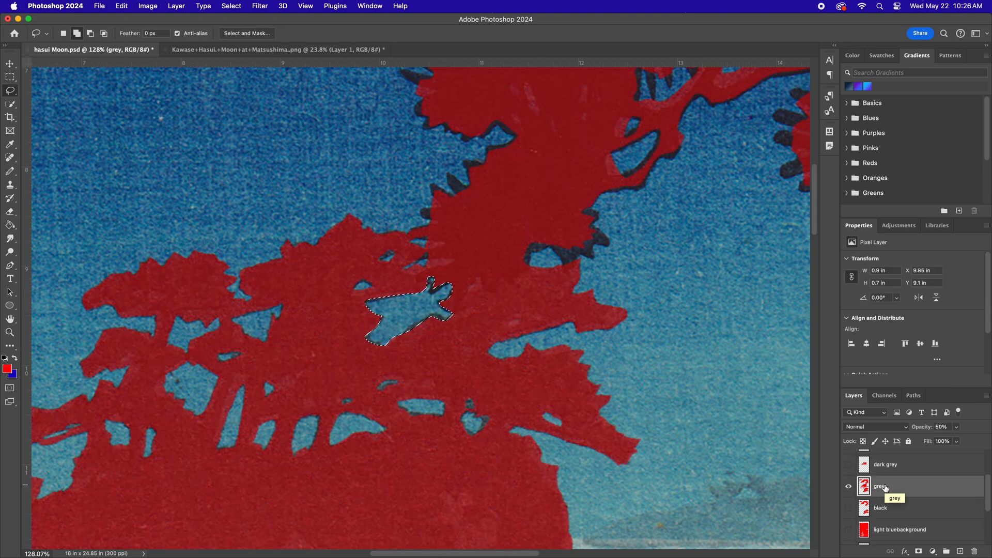
pyautogui.press('super+d')
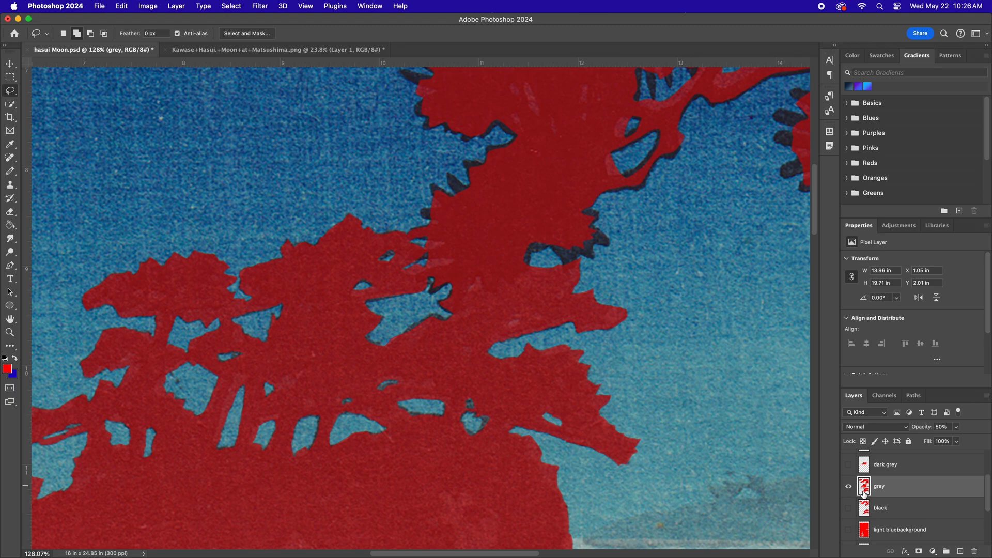
pyautogui.click(849, 531)
pyautogui.click(848, 530)
# - Toggle the border block layer on its own and show the light bluebackground layer above it in the colored version
pyautogui.scroll(-1, 881, 519)
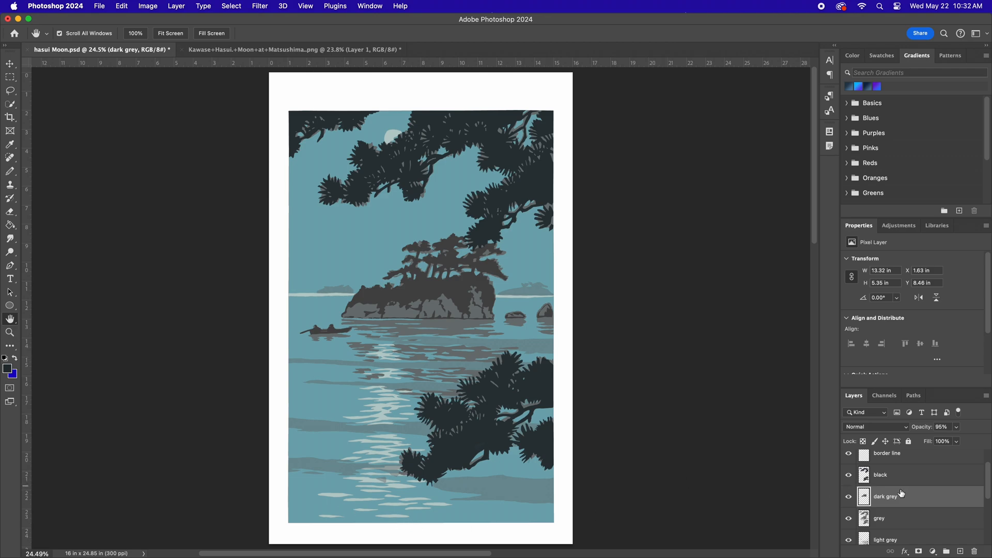
pyautogui.scroll(-2, 902, 494)
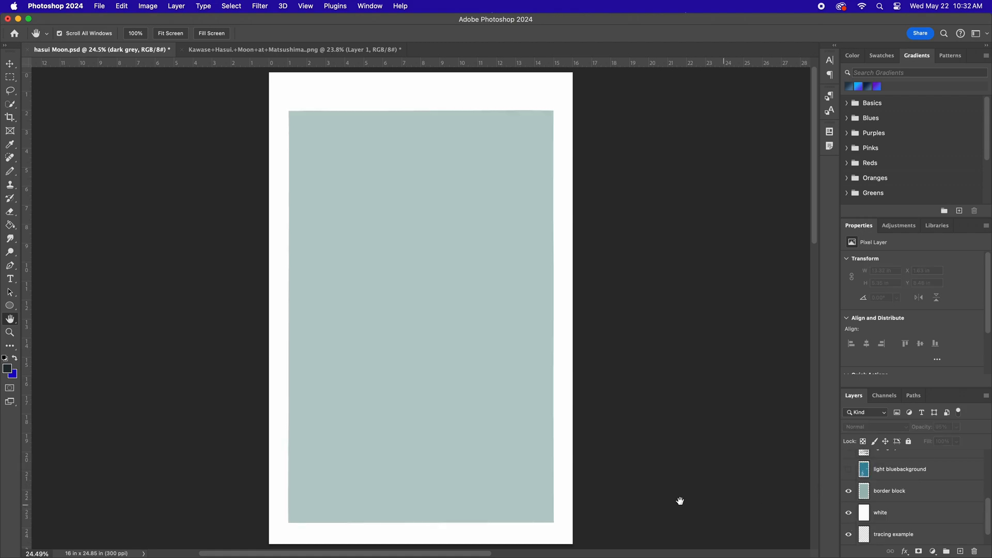
pyautogui.click(849, 493)
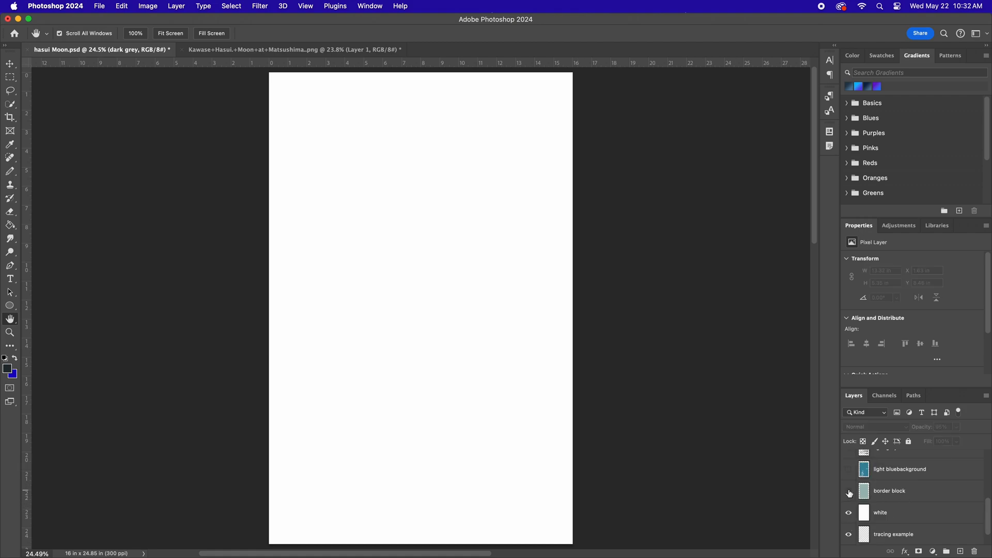
pyautogui.click(850, 493)
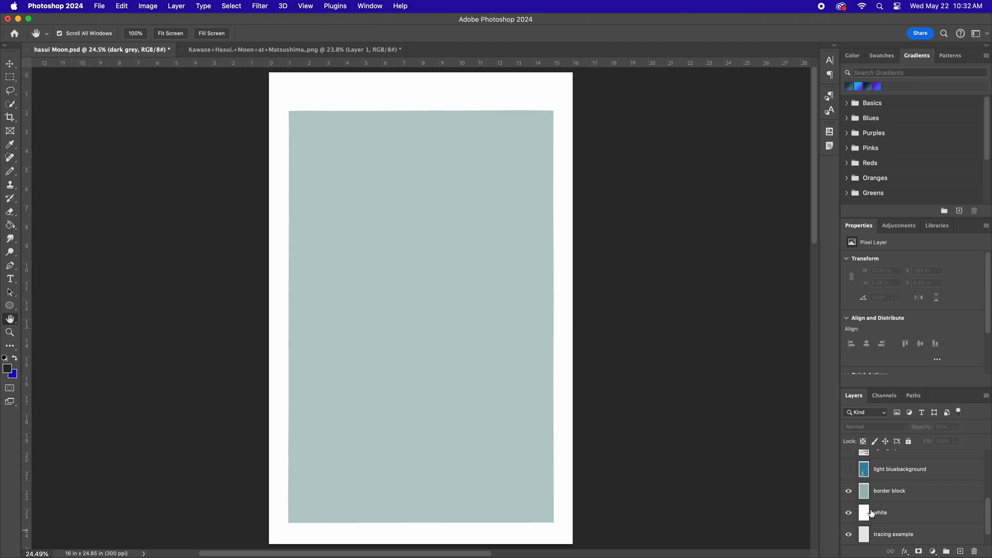
pyautogui.click(849, 471)
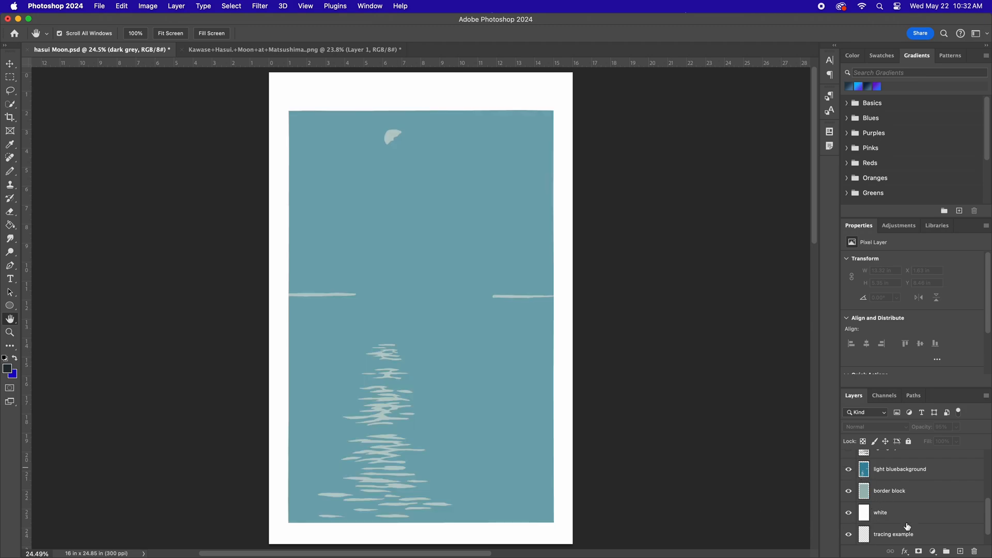
# - Build up the colored print by showing the light grey, grey, dark grey and black layers one after another
pyautogui.scroll(1, 848, 472)
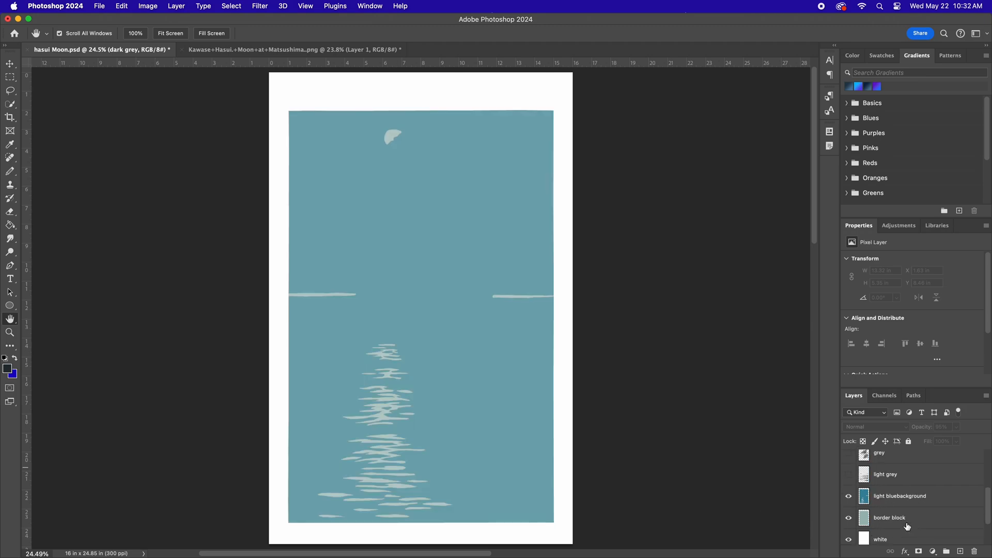
pyautogui.click(848, 476)
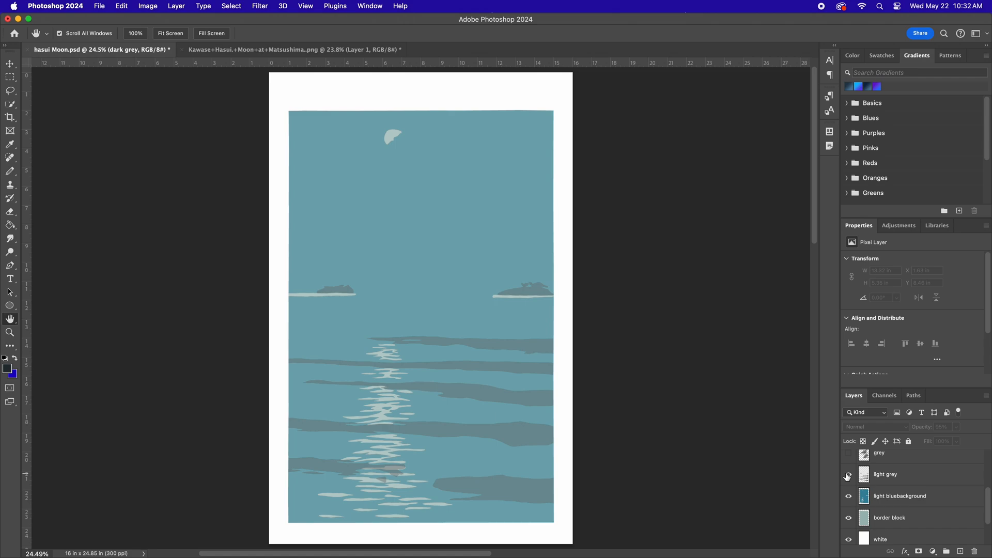
pyautogui.scroll(1, 850, 479)
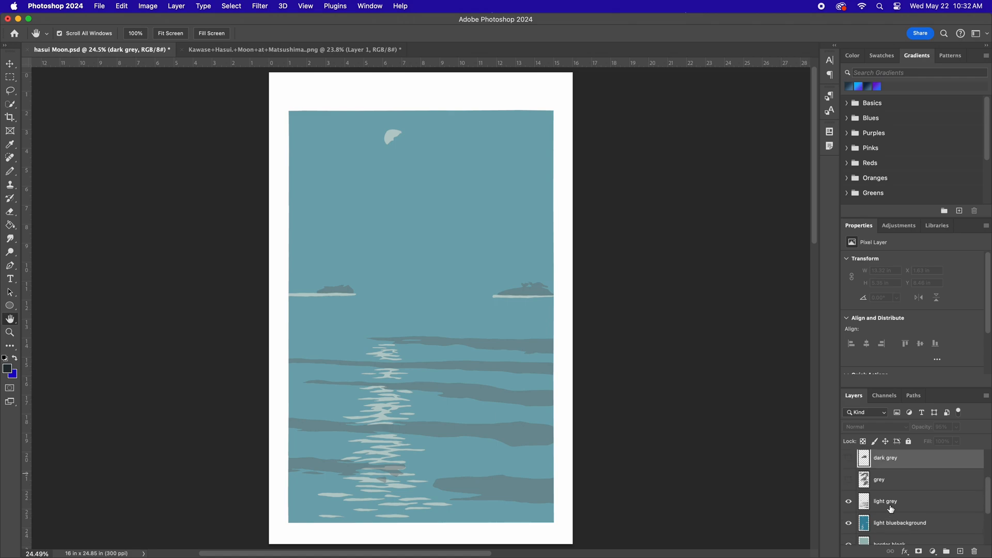
pyautogui.click(849, 481)
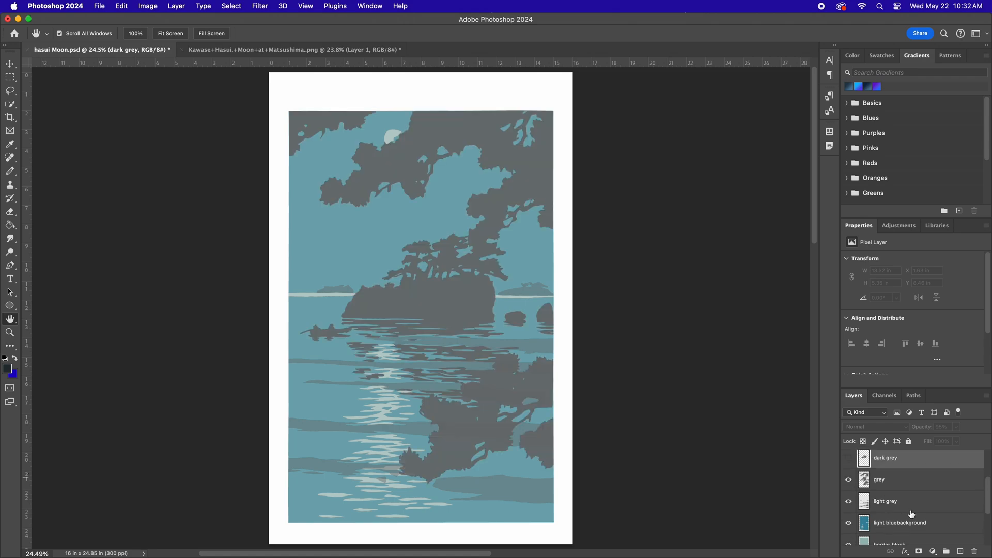
pyautogui.scroll(1, 849, 481)
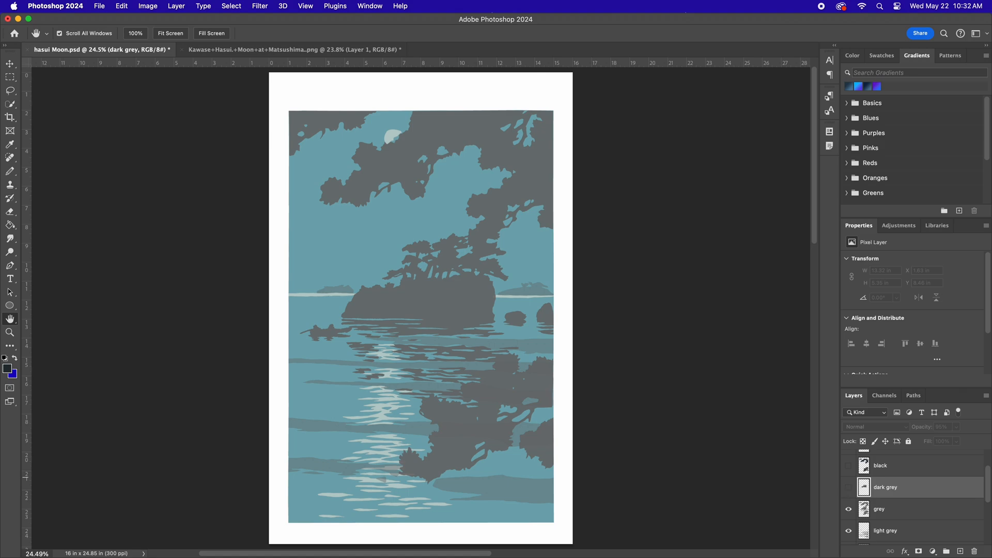
pyautogui.click(849, 488)
pyautogui.scroll(1, 849, 493)
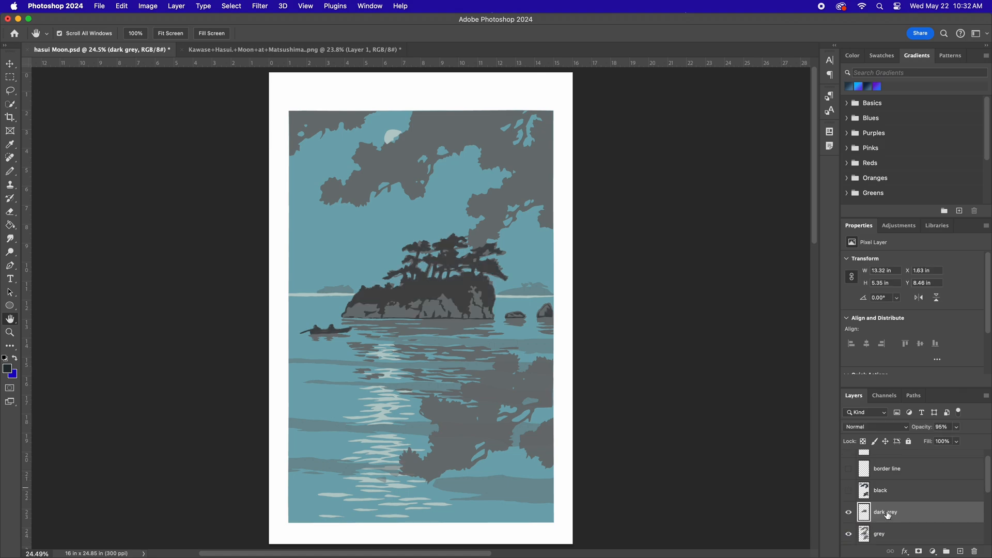
pyautogui.click(849, 491)
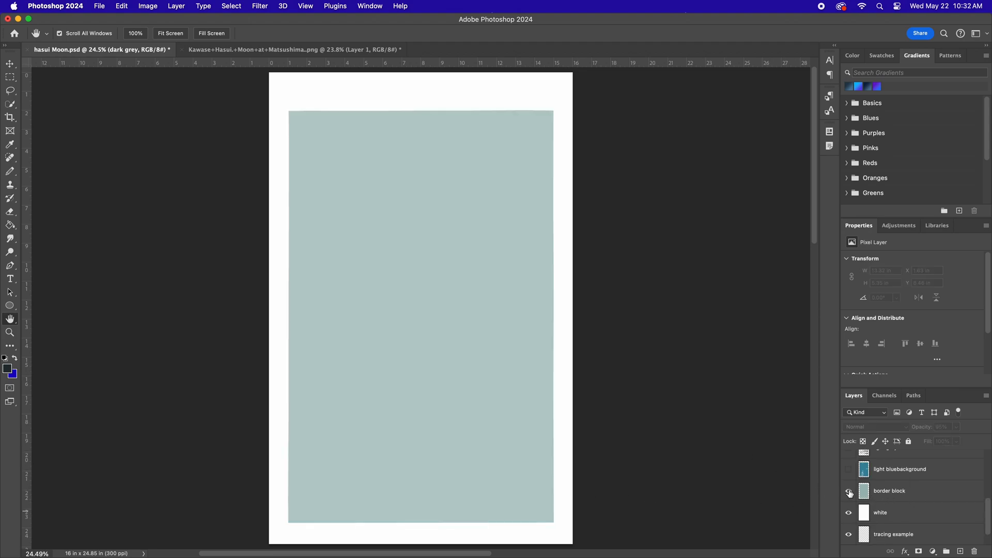
# - Restart the layer sequence from the border block, adding the light bluebackground and light grey layers
pyautogui.click(849, 491)
pyautogui.click(849, 492)
pyautogui.click(848, 469)
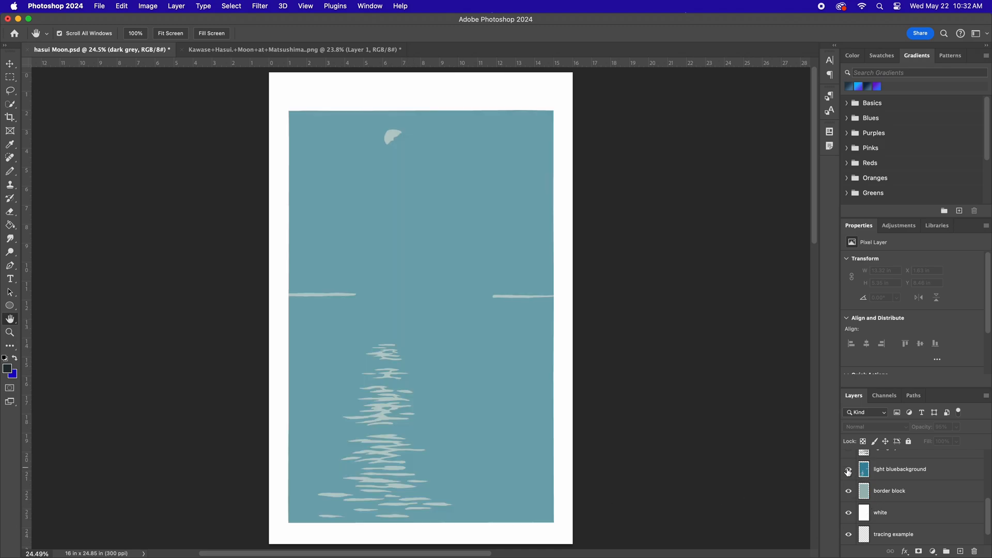
pyautogui.scroll(1, 848, 473)
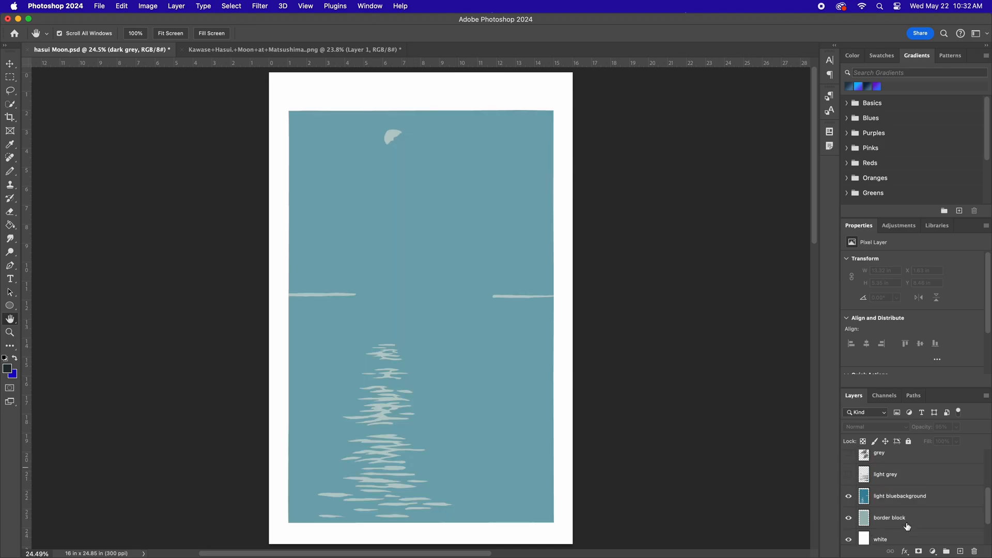
pyautogui.click(848, 475)
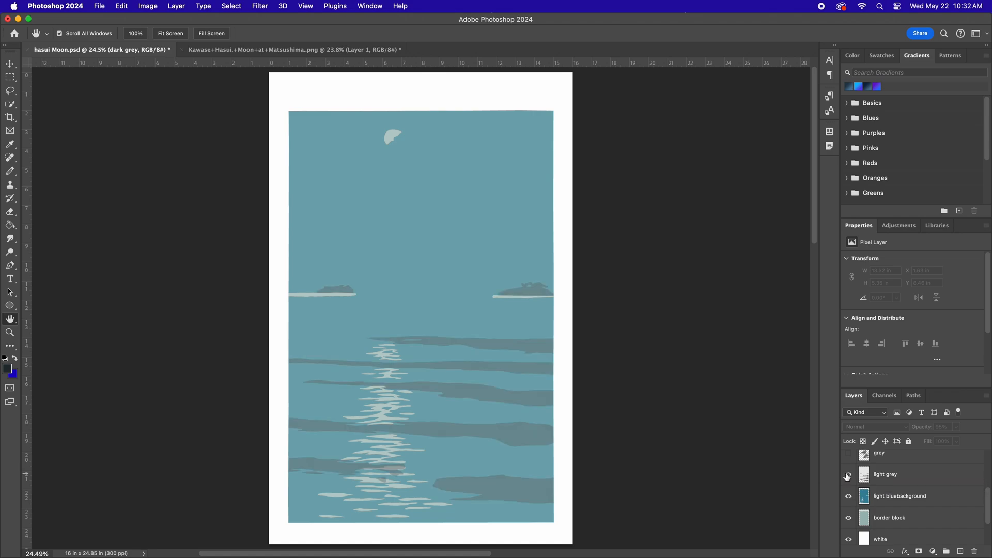
# - Show the grey, dark grey and black layers in turn over the light grey areas
pyautogui.scroll(1, 848, 476)
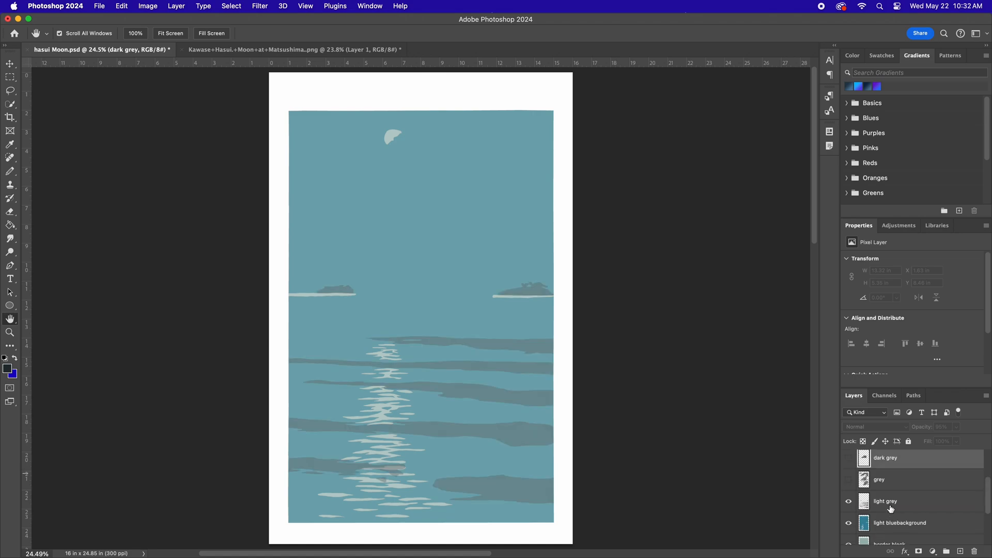
pyautogui.click(848, 480)
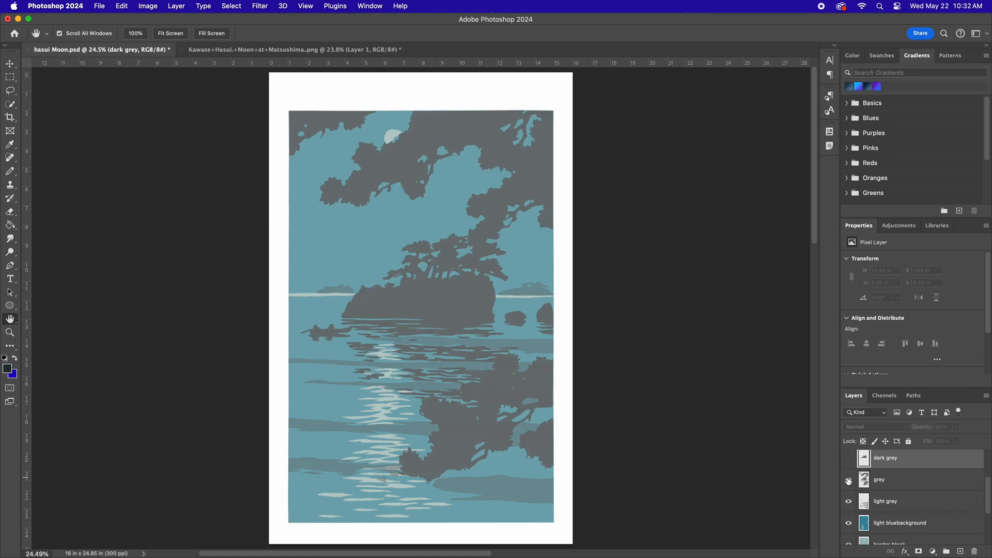
pyautogui.scroll(1, 911, 514)
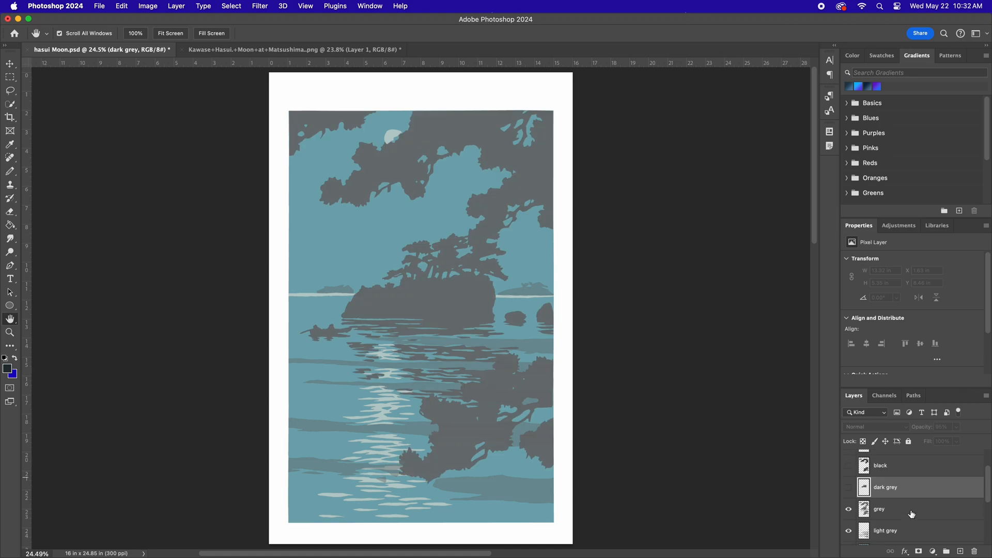
pyautogui.click(848, 488)
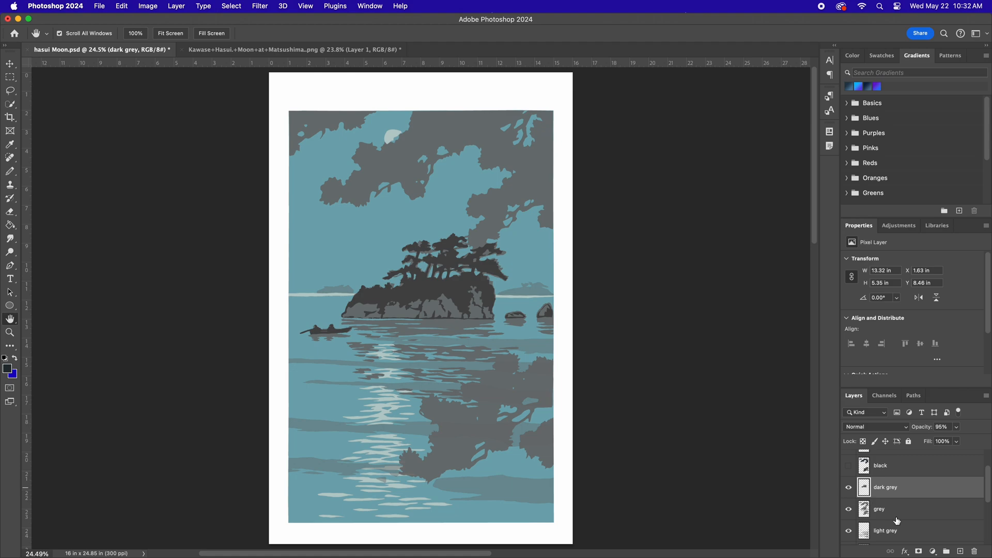
pyautogui.scroll(1, 847, 489)
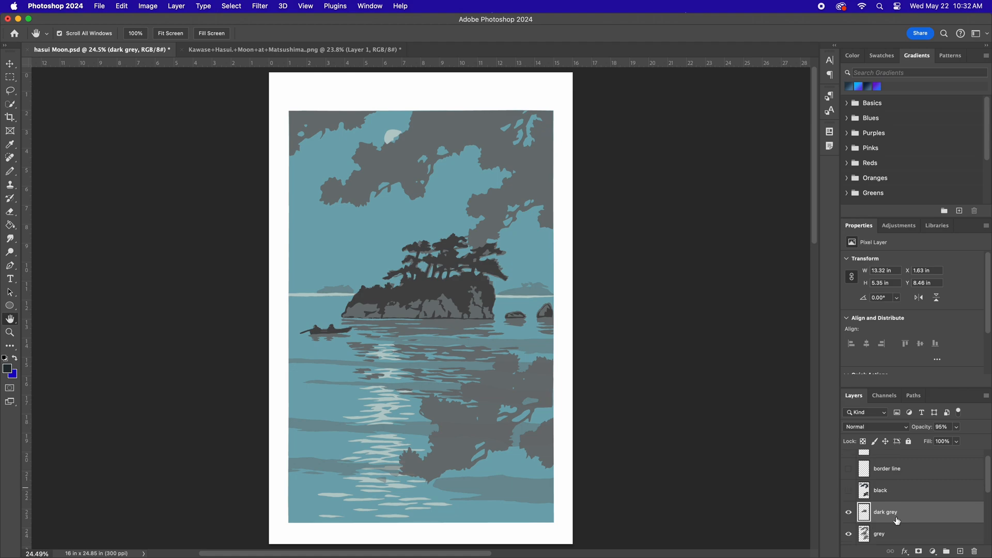
pyautogui.click(848, 491)
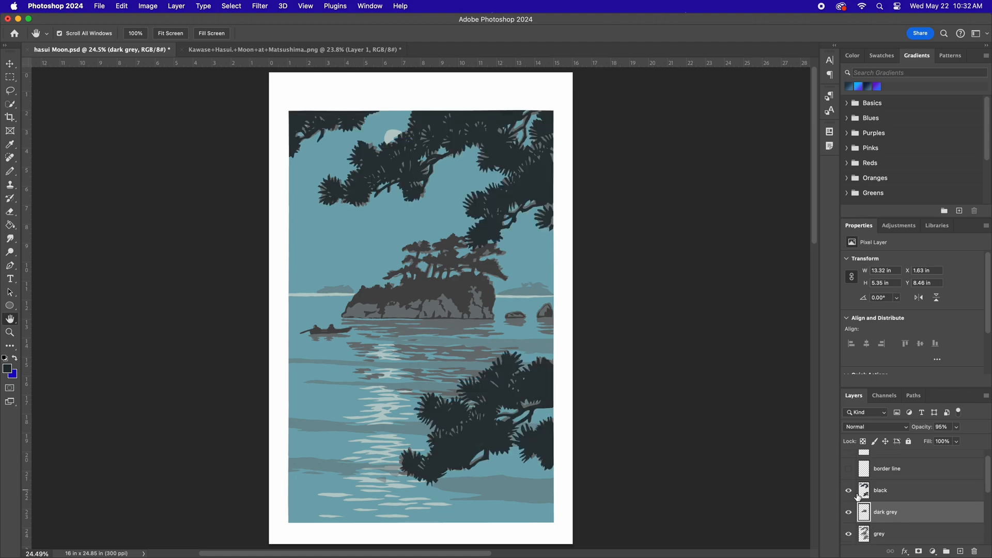